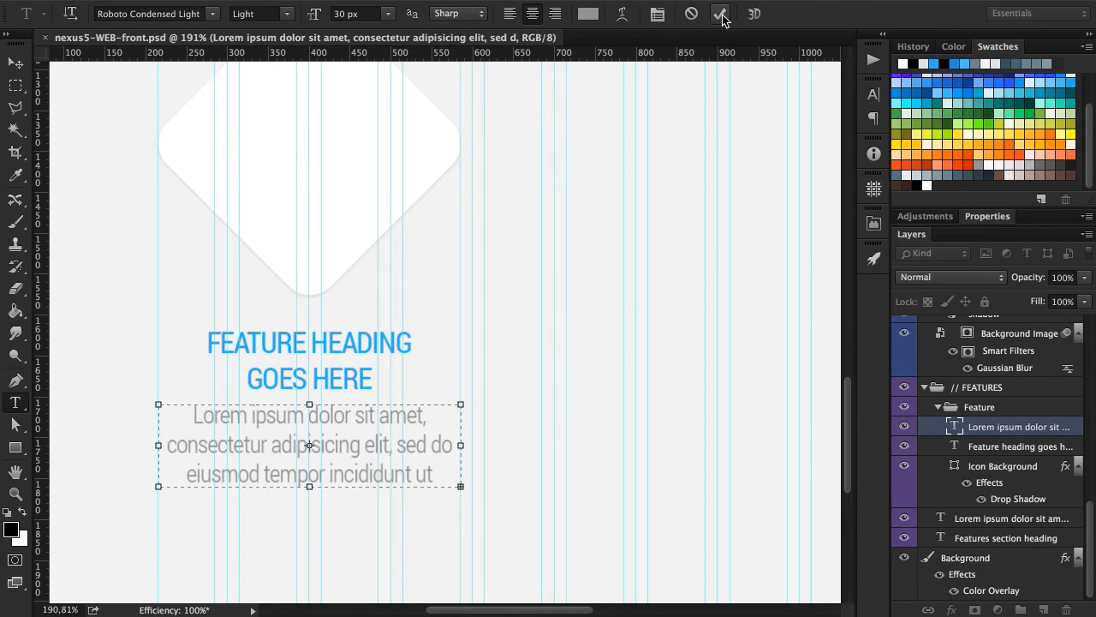
Nudge the feature heading and its paragraph together slightly down, away from the white diamond.
key("v")
scroll(353, 309, "up", 3)
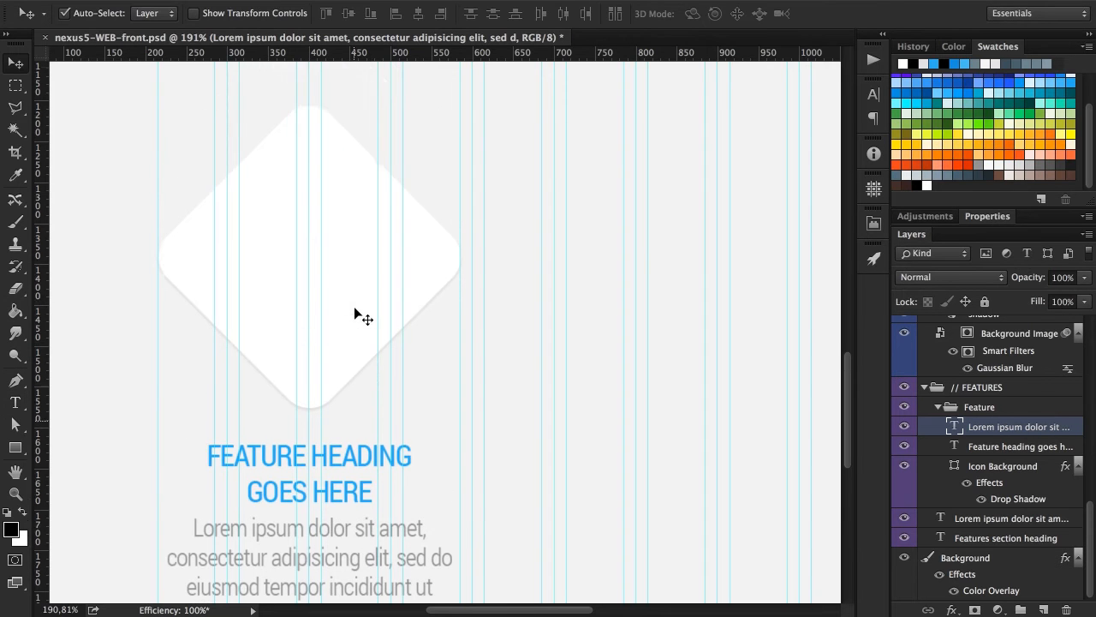
scroll(354, 308, "down", 2)
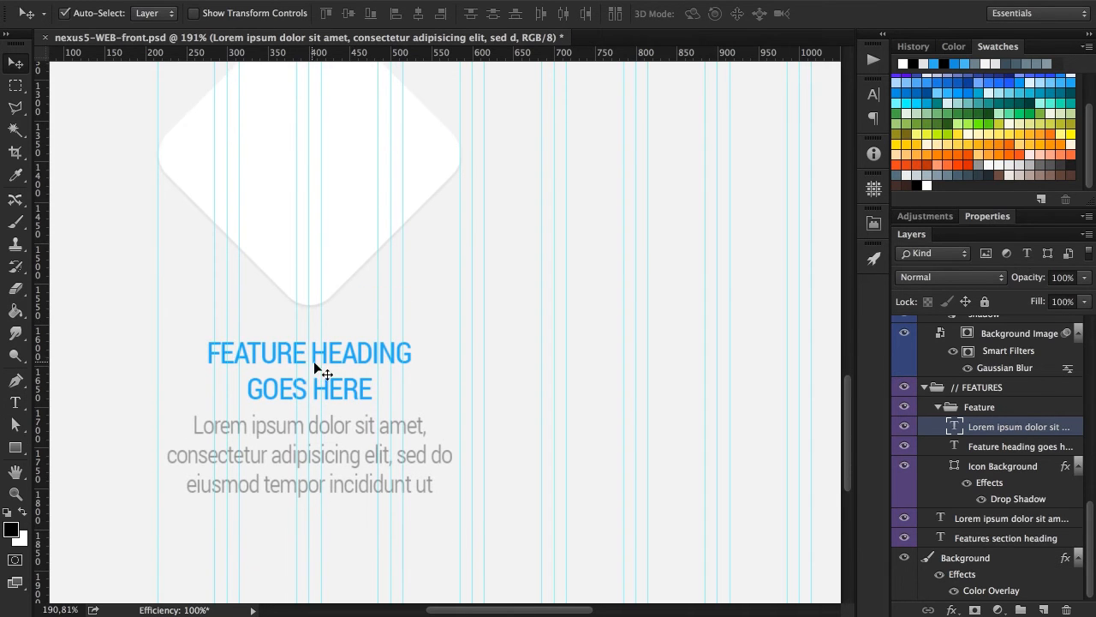
left_click(340, 351)
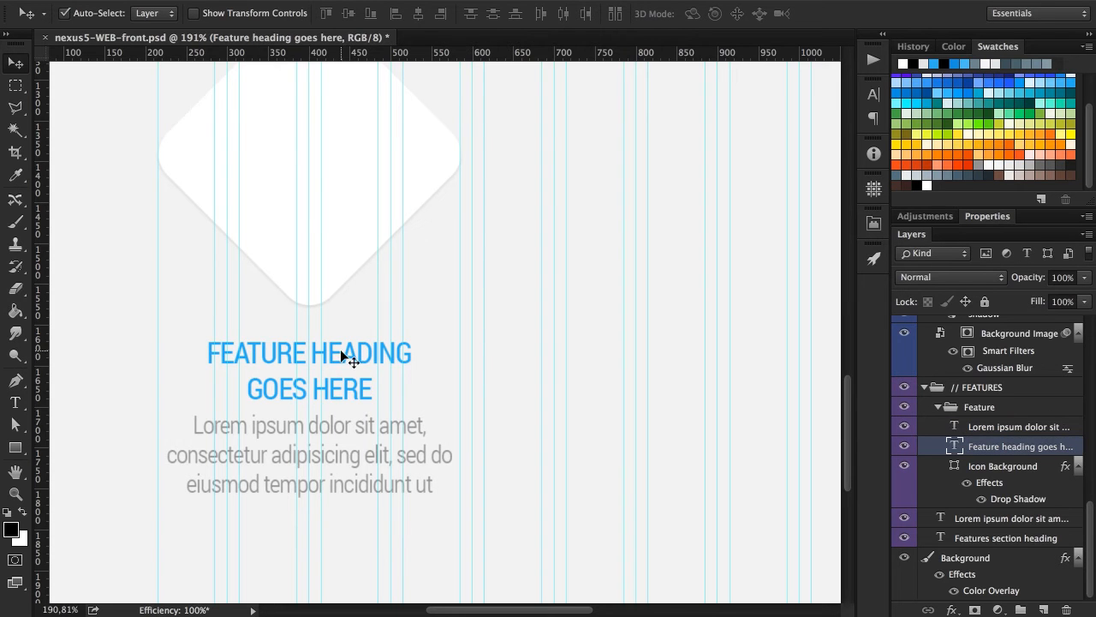
left_click(343, 430, "shift")
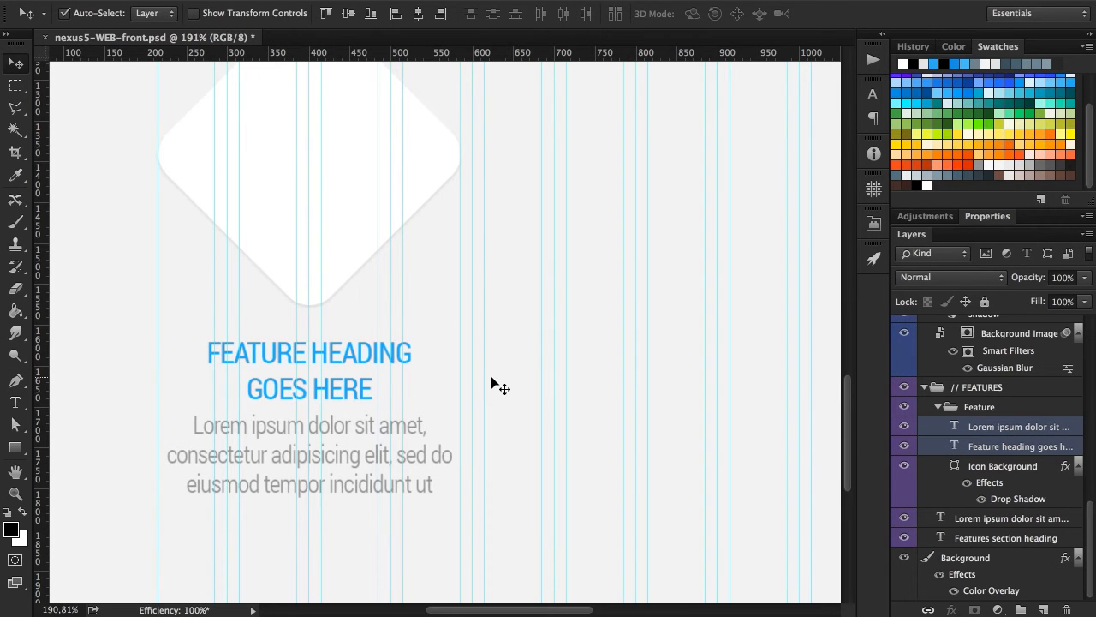
key("Down")
key("Down")
key("Down")
key("Down")
key("Down")
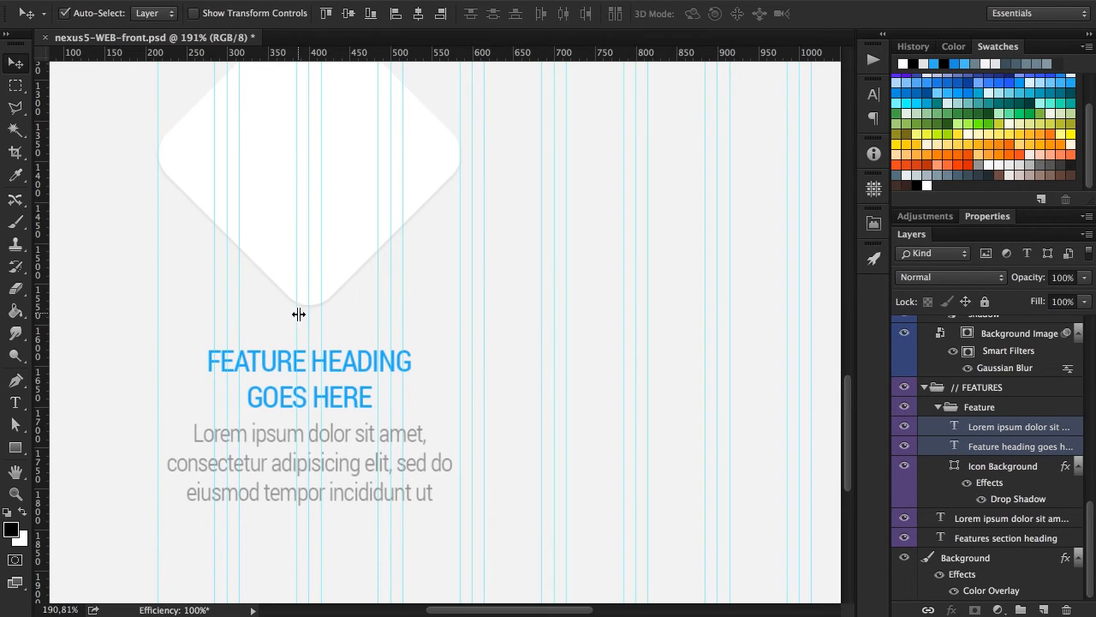
Nudge the feature's description paragraph alone slightly further down to widen the gap below the heading.
left_click(510, 384)
left_click(343, 435)
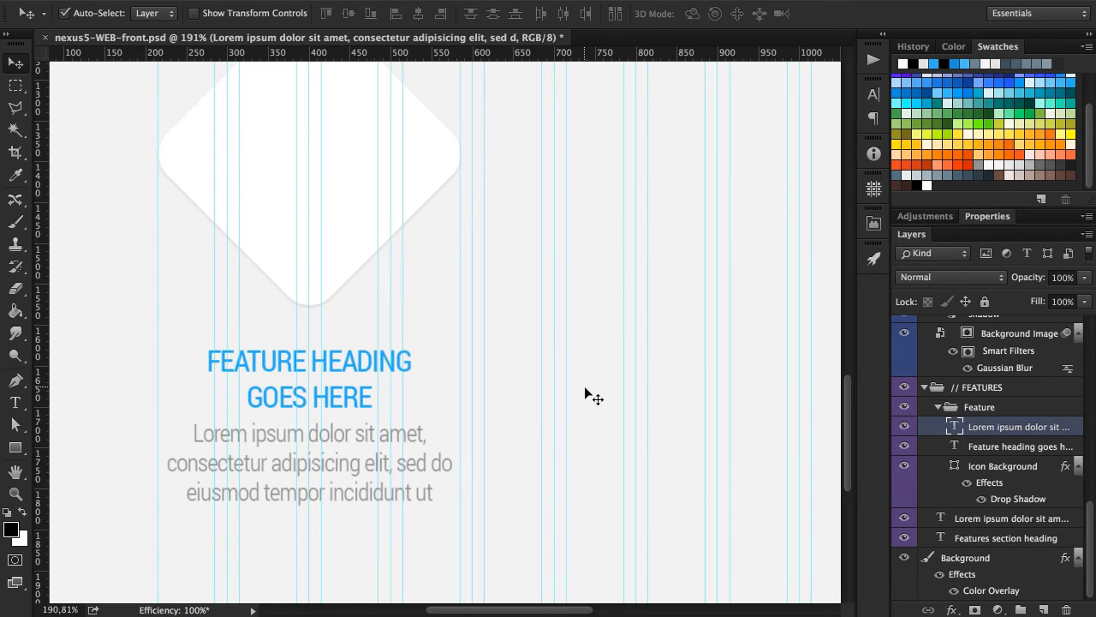
key("Down")
key("Down")
key("Down")
key("Down")
key("Down")
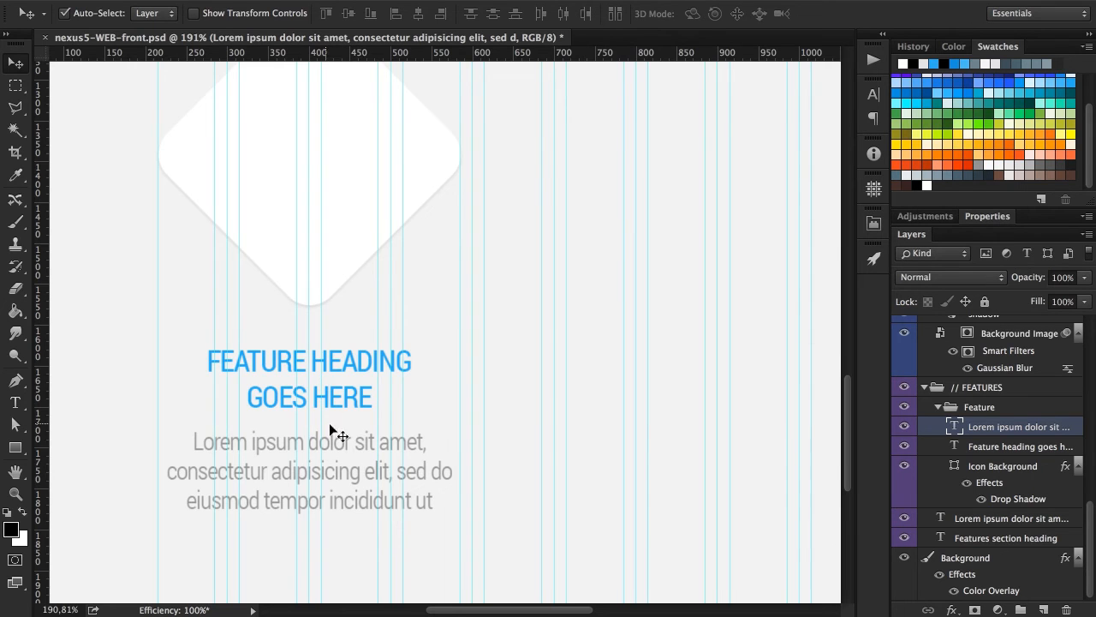
scroll(372, 418, "down", 3)
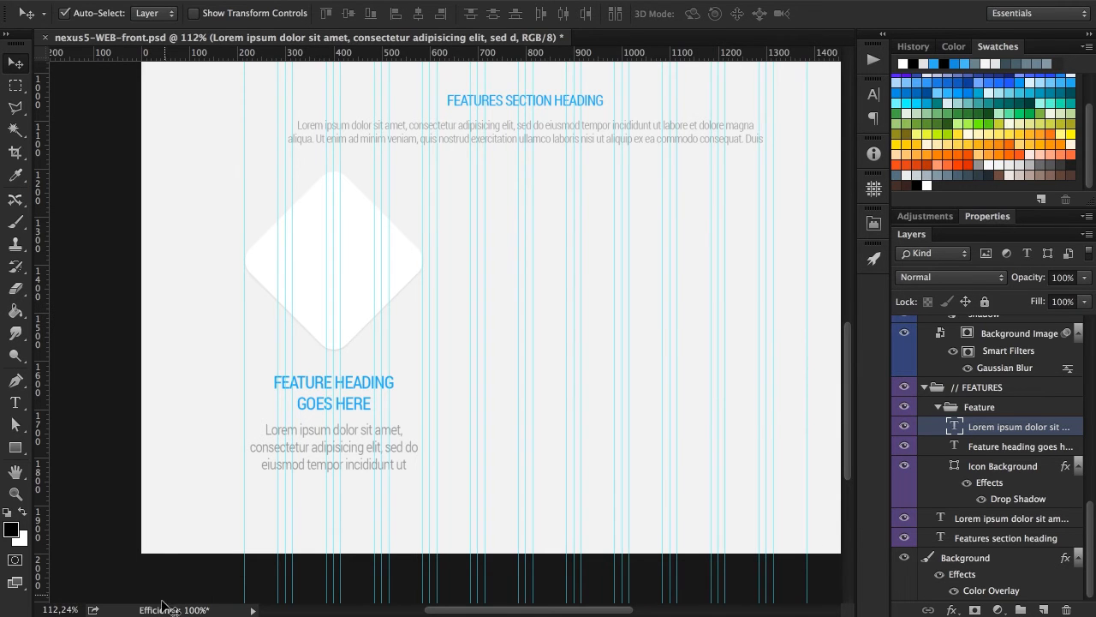
Switch to Finder, open 47flat_by_studio4.psd from the Materials folder, and hide the guides in the icon set.
key("super+Tab")
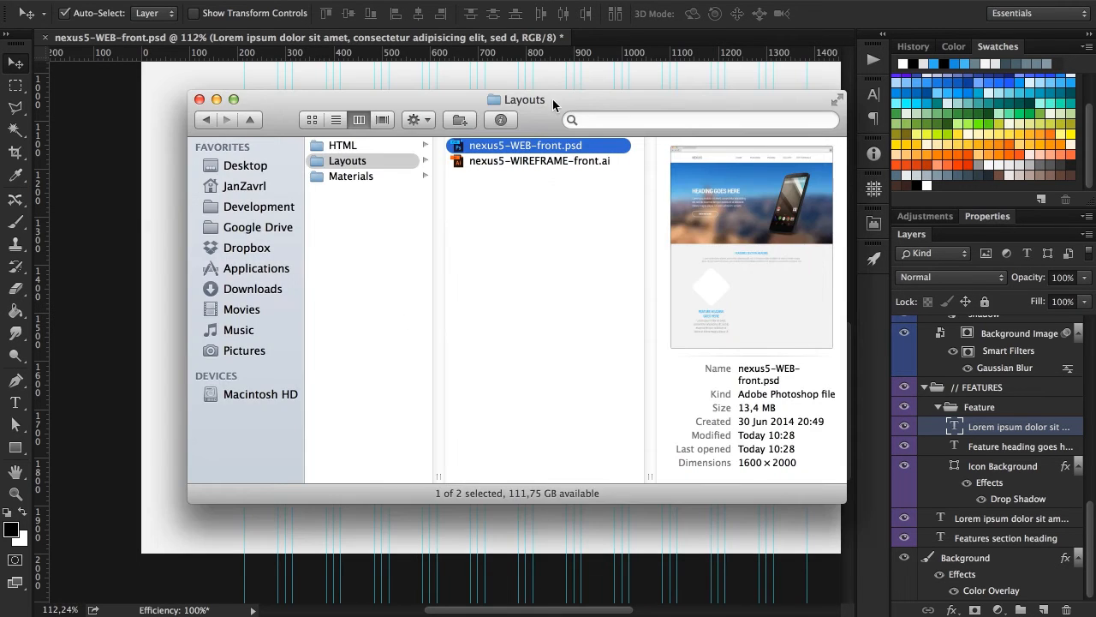
left_click_drag(554, 96, 590, 77)
left_click(388, 158)
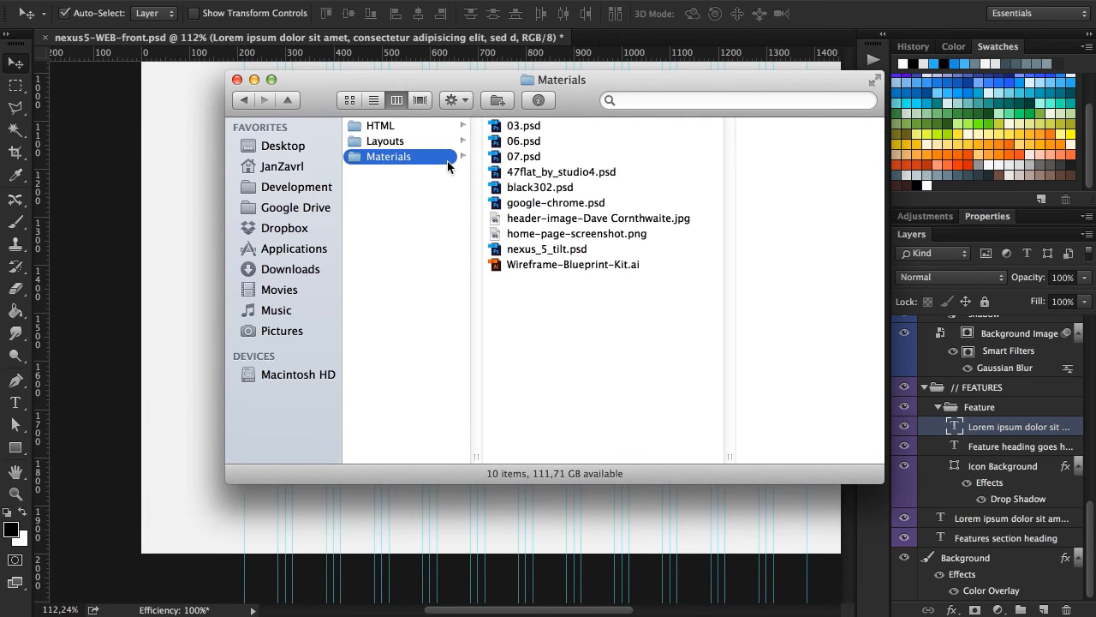
left_click(545, 174)
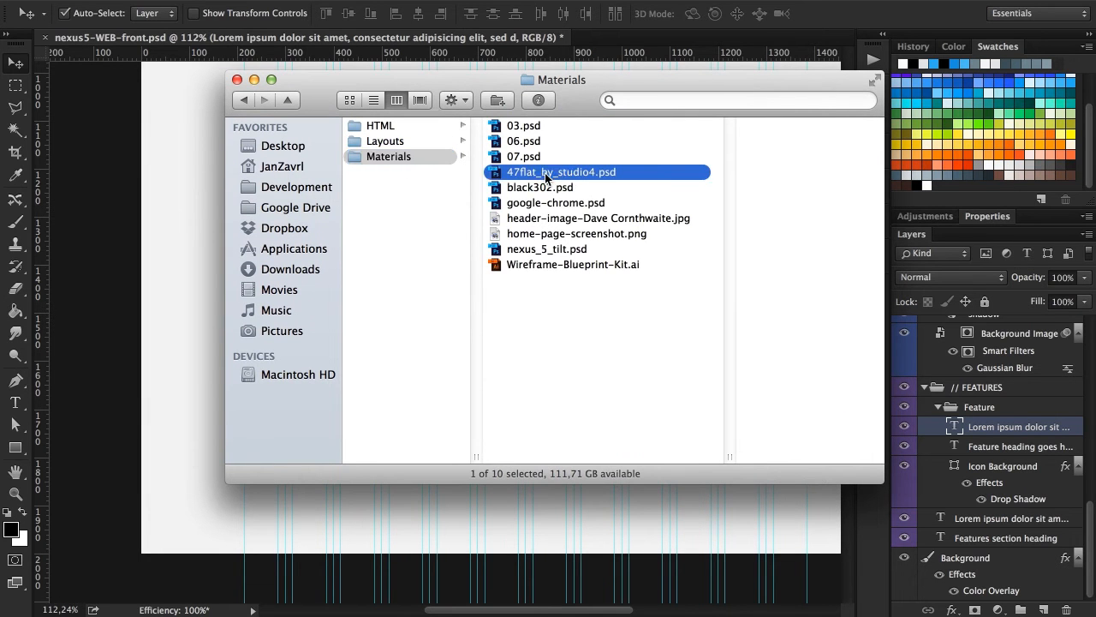
double_click(523, 172)
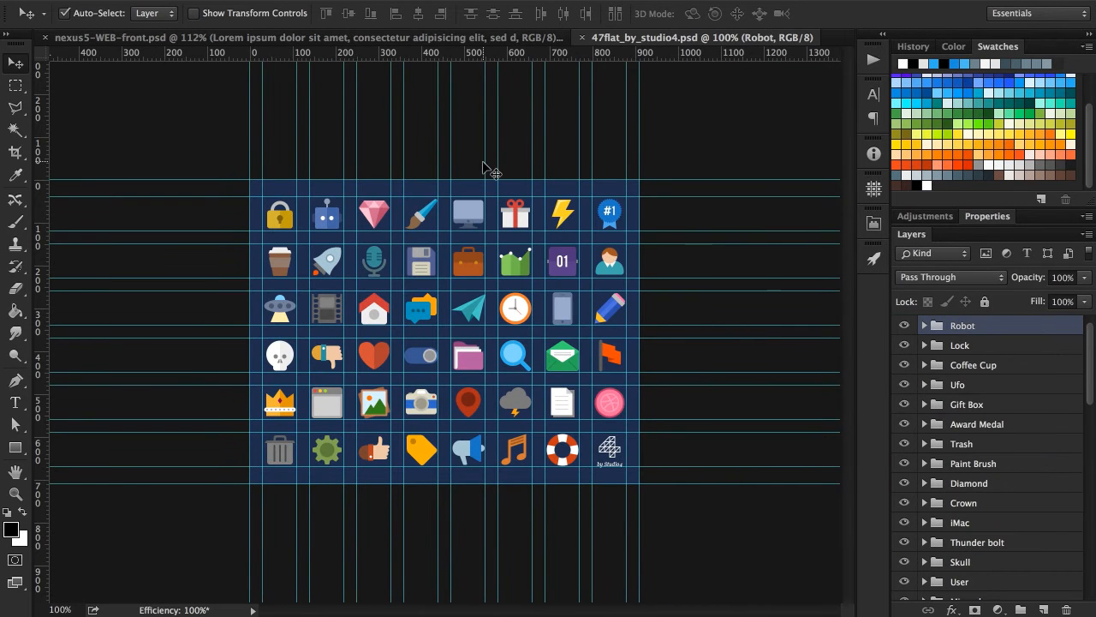
key("super+semicolon")
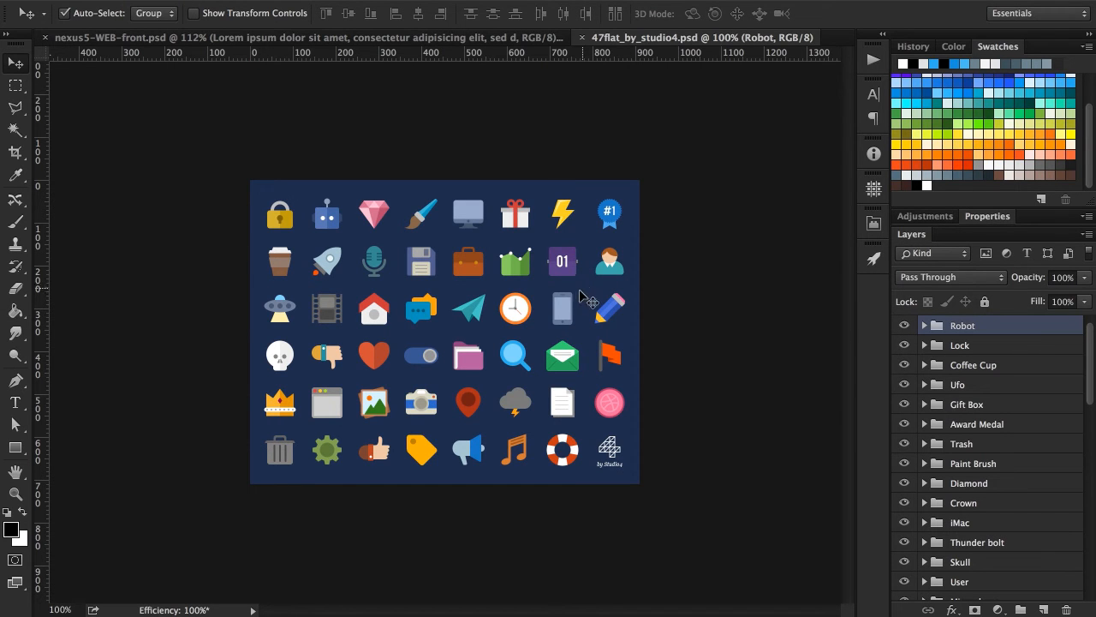
Copy the Mobile icon group from the icon set into nexus5-WEB-front.psd and place it on the white diamond.
scroll(572, 300, "up", 6)
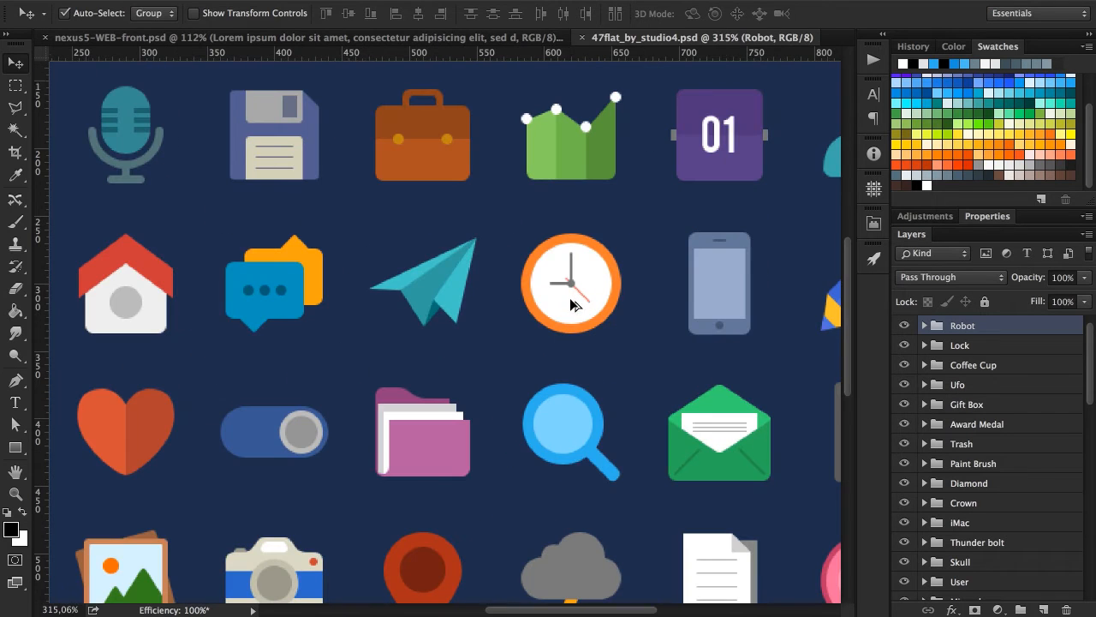
left_click(729, 279)
scroll(729, 279, "down", 4)
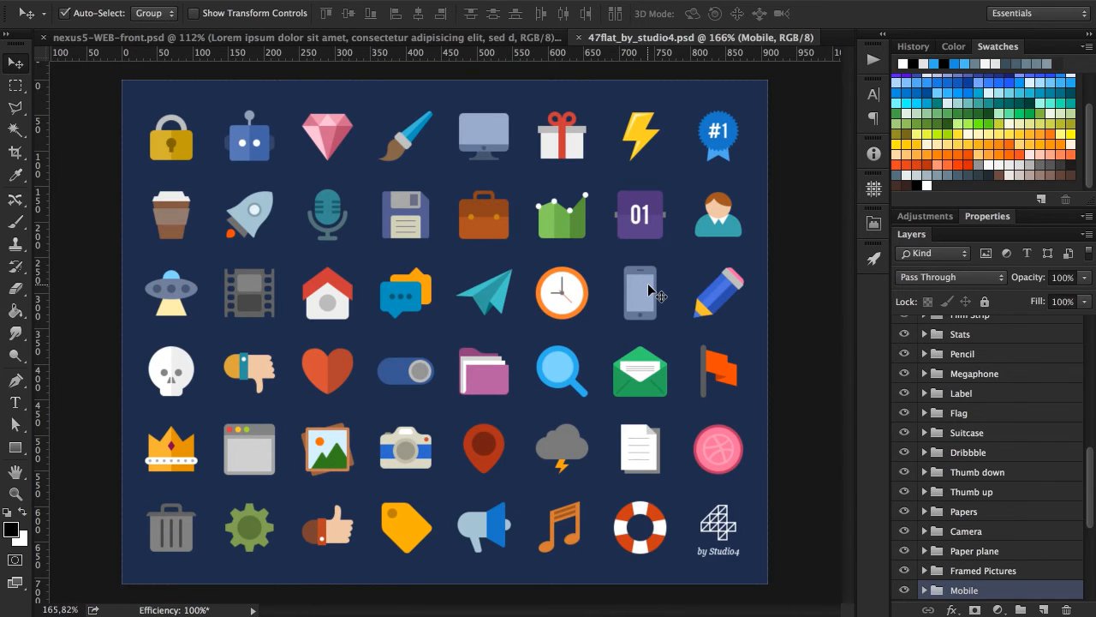
left_click(412, 434)
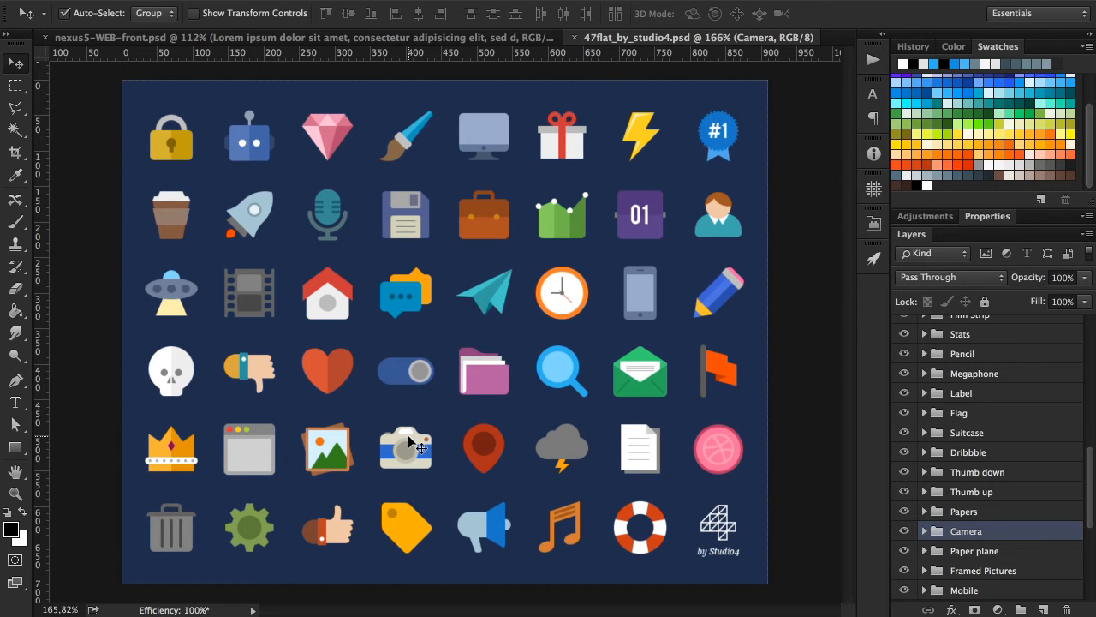
left_click(557, 295)
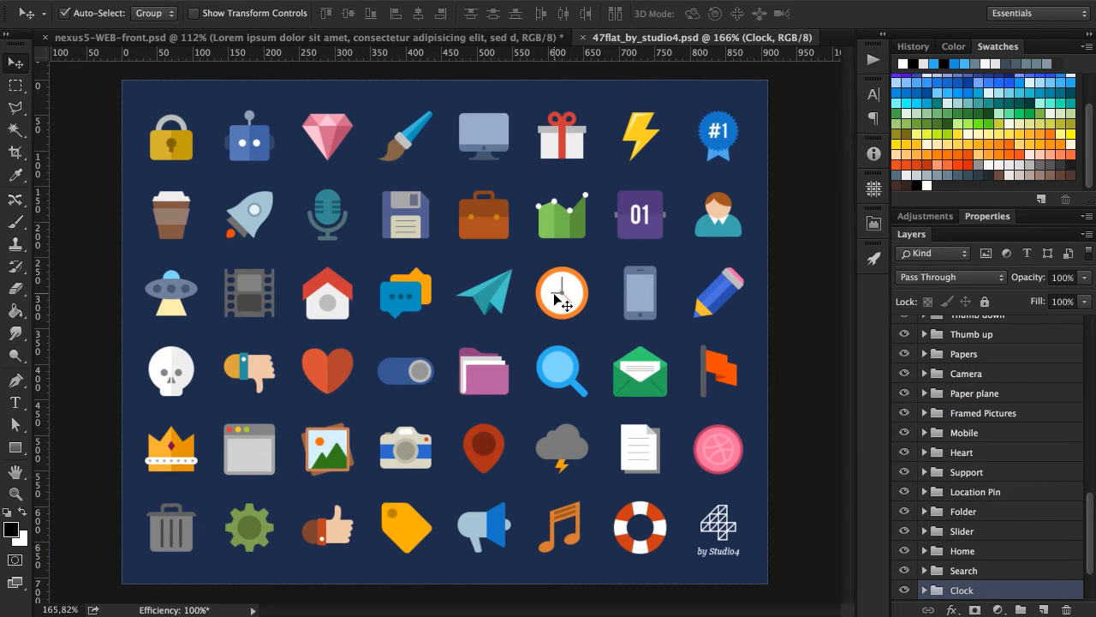
left_click(649, 296)
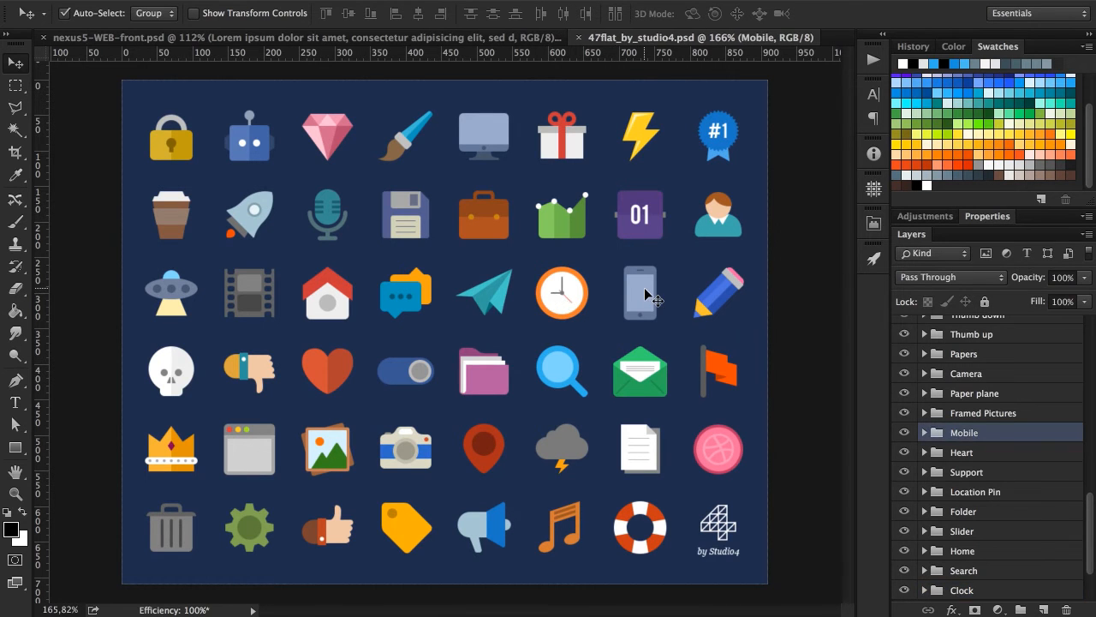
left_click(221, 39)
left_click_drag(276, 337, 276, 313)
key("super+z")
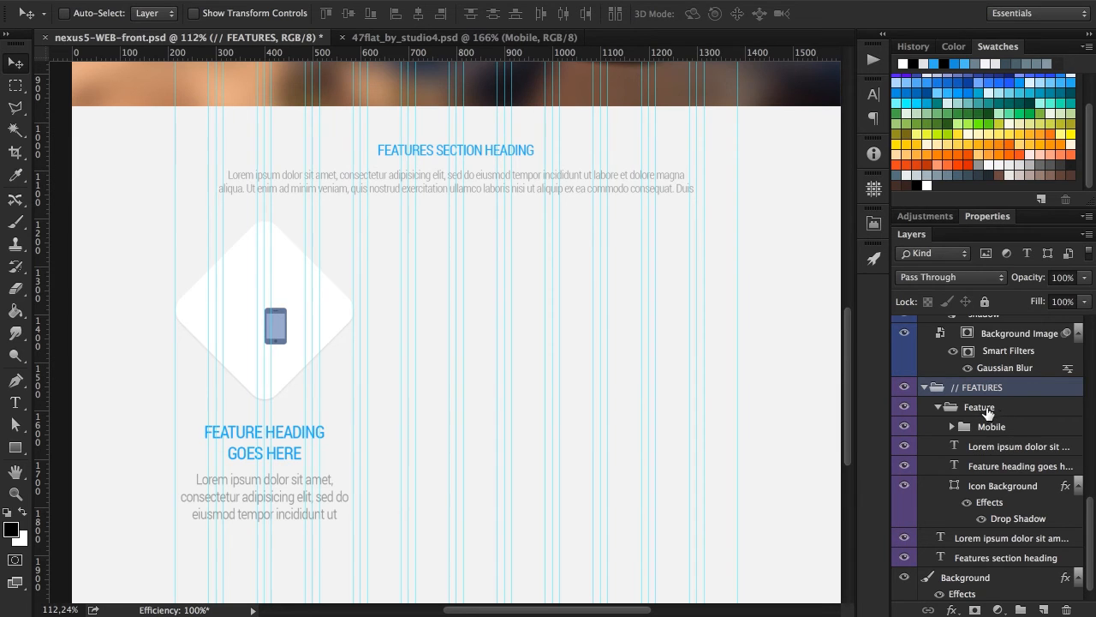
Move the Mobile group directly above the Icon Background layer and rename it Icon.
left_click_drag(1007, 428, 994, 467)
double_click(992, 466)
key("BackSpace")
key("Return")
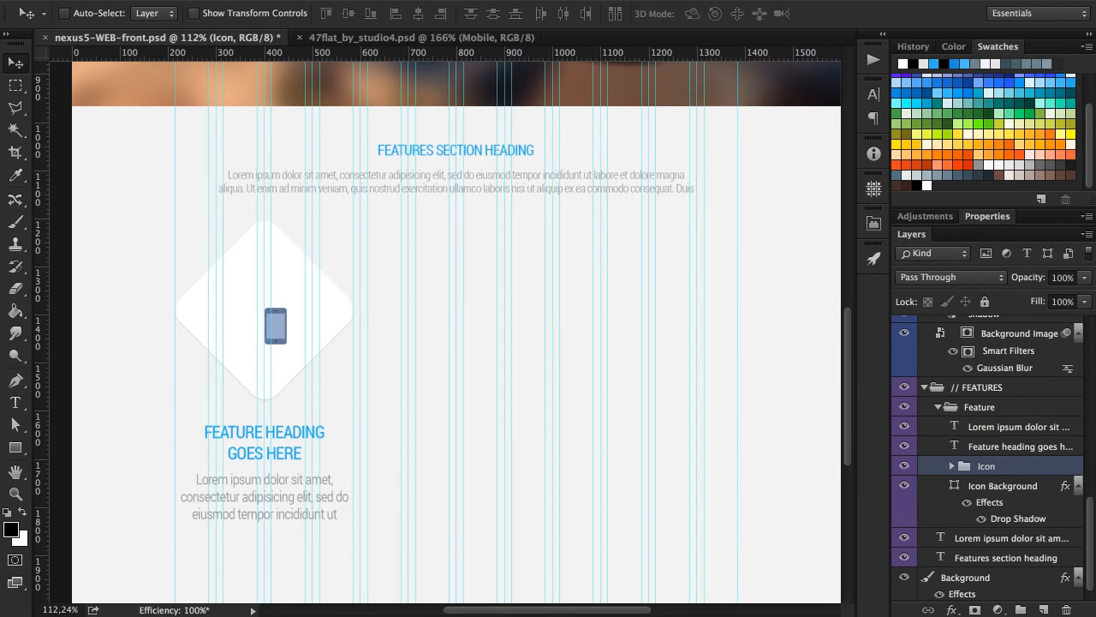
Scale the phone icon proportionally to about twice its size.
key("ctrl+t")
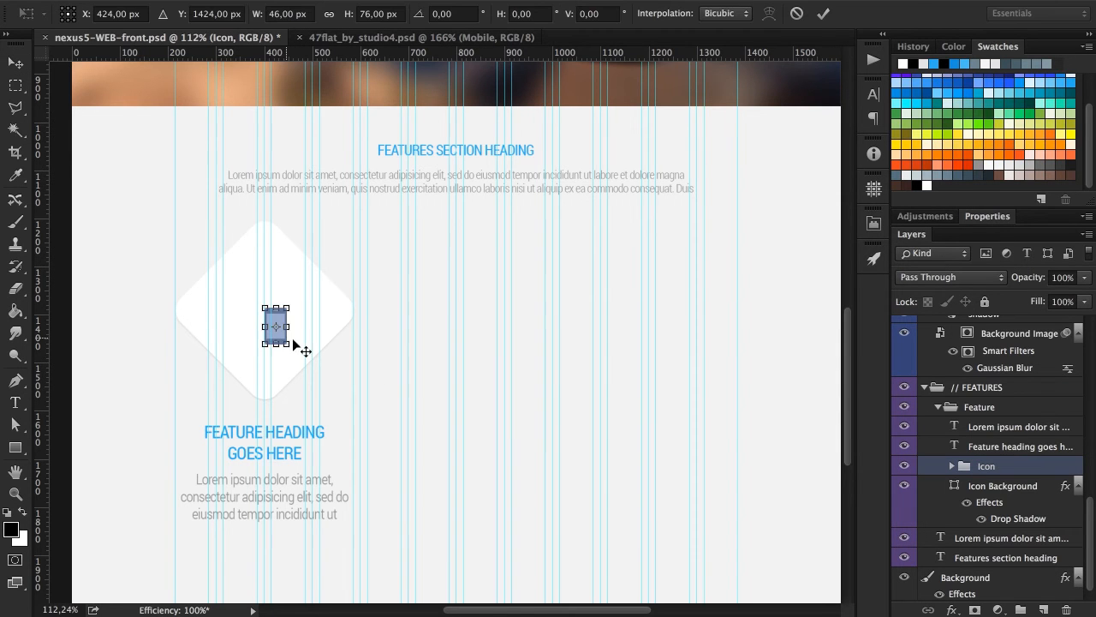
left_click_drag(292, 347, 301, 363)
key("Return")
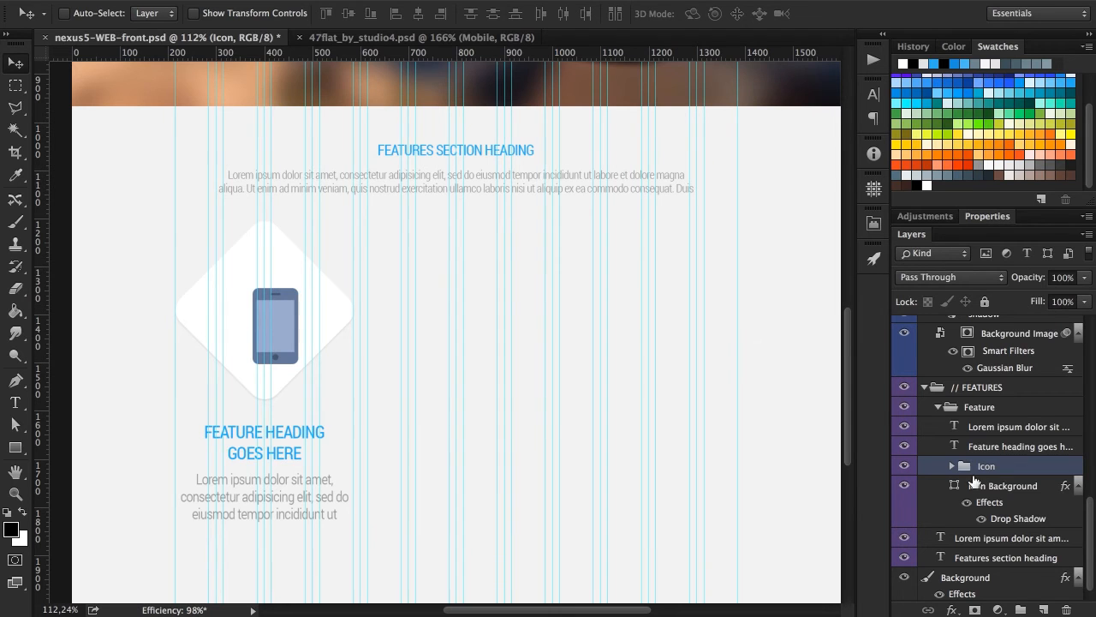
Align the Icon group with the Icon Background layer on both vertical and horizontal centers.
left_click(993, 486, "shift")
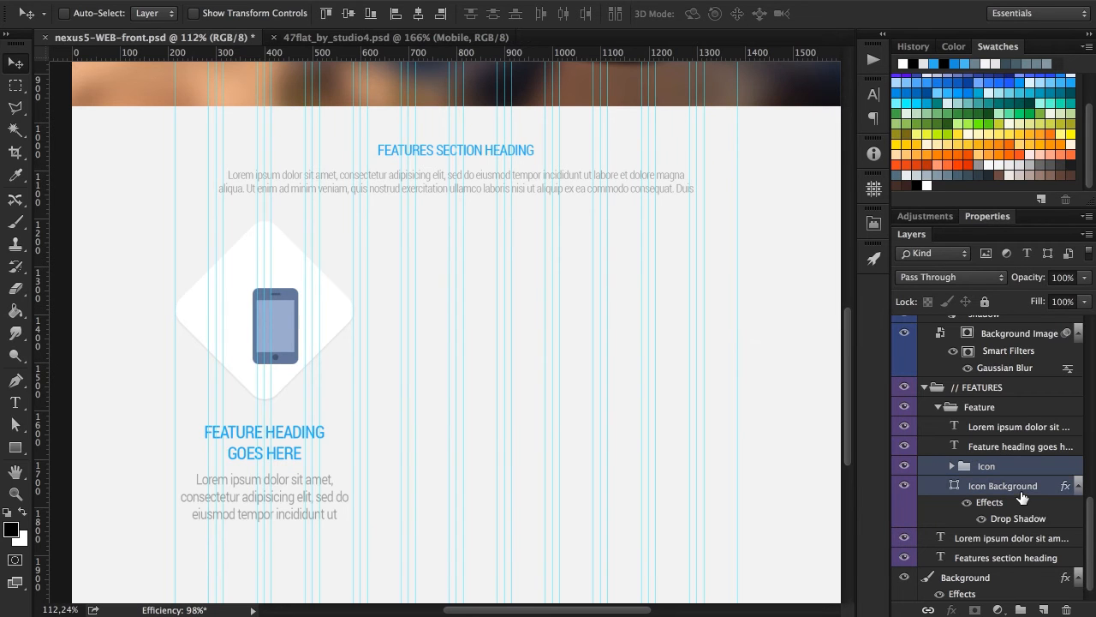
left_click(349, 13)
left_click(419, 14)
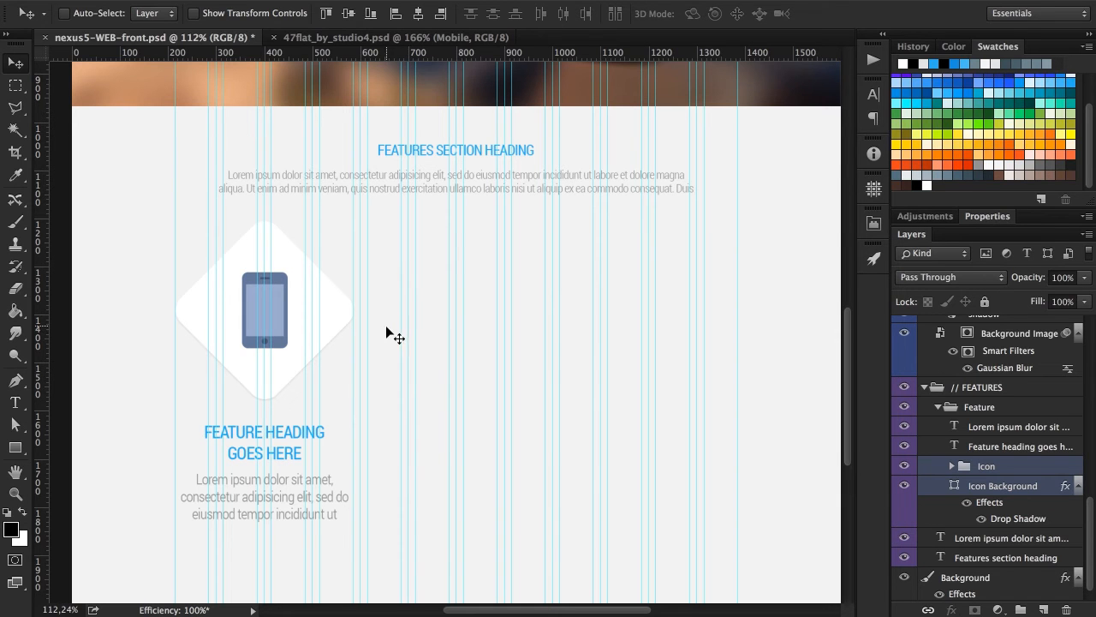
Replace the feature heading with "BIG SCREEN FEATUR" on the first line and "HEADING" on the second.
key("t")
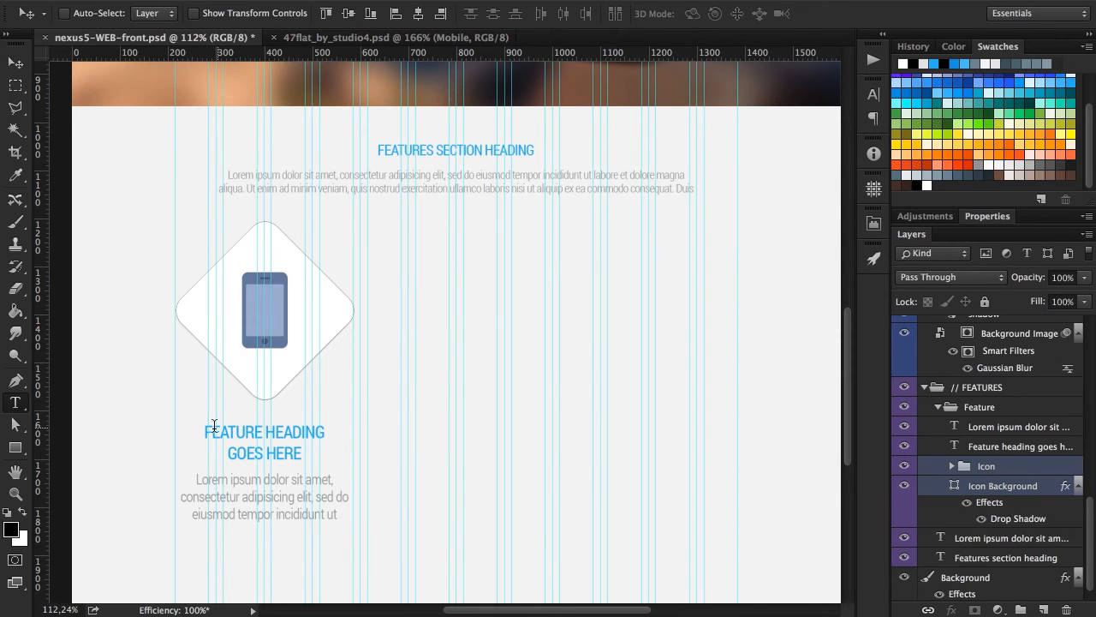
left_click_drag(206, 428, 356, 460)
type("BIG")
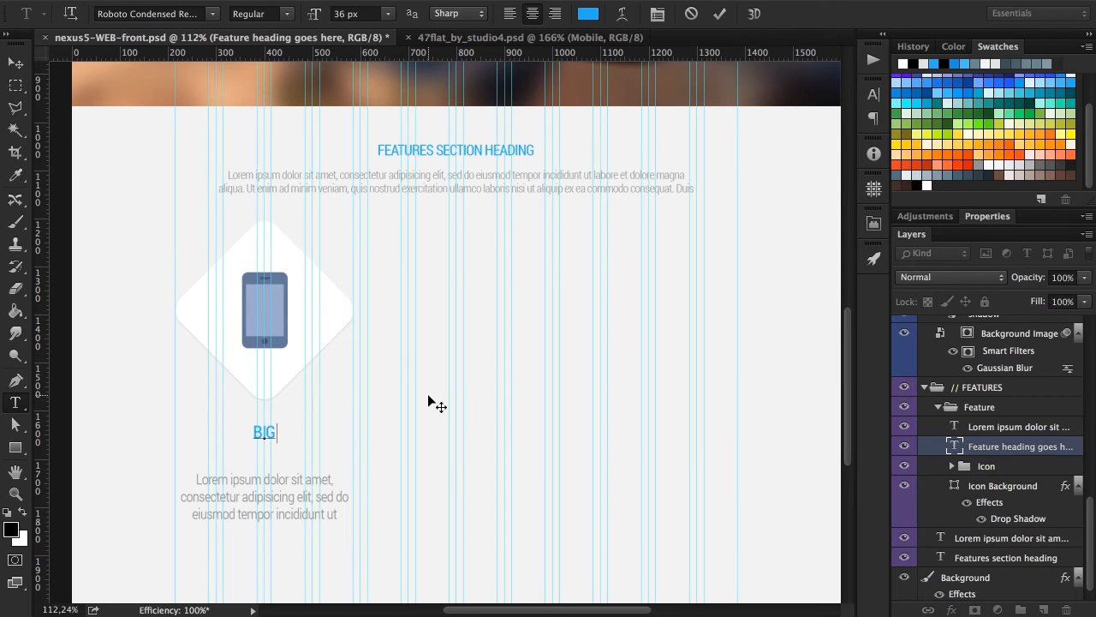
type(" SCREEN")
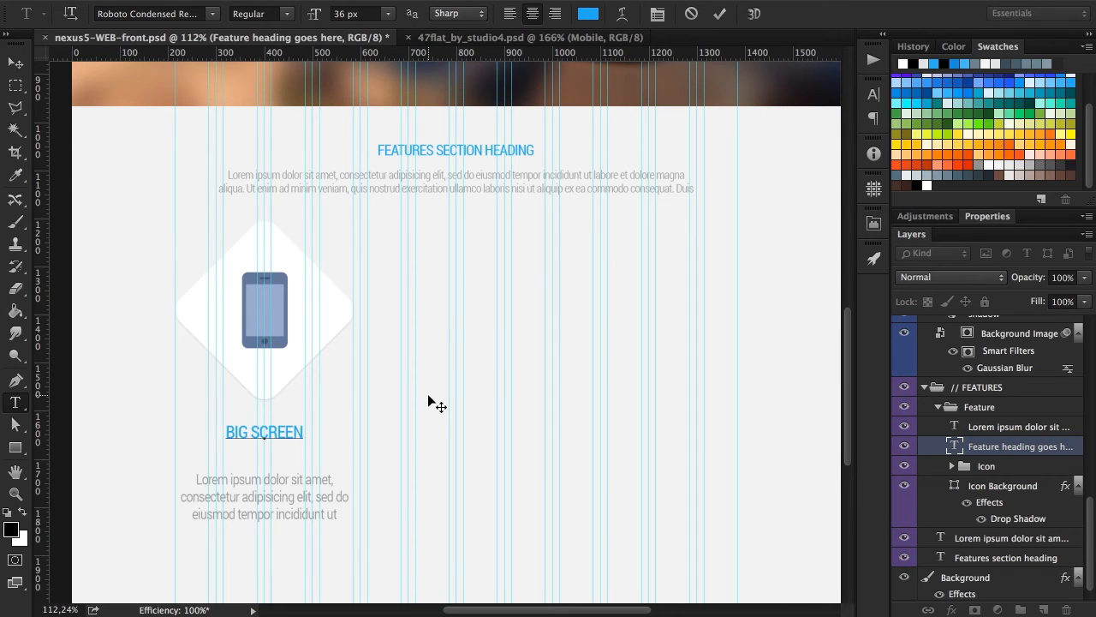
type(" FEATUR")
key("Return")
type("HEADING")
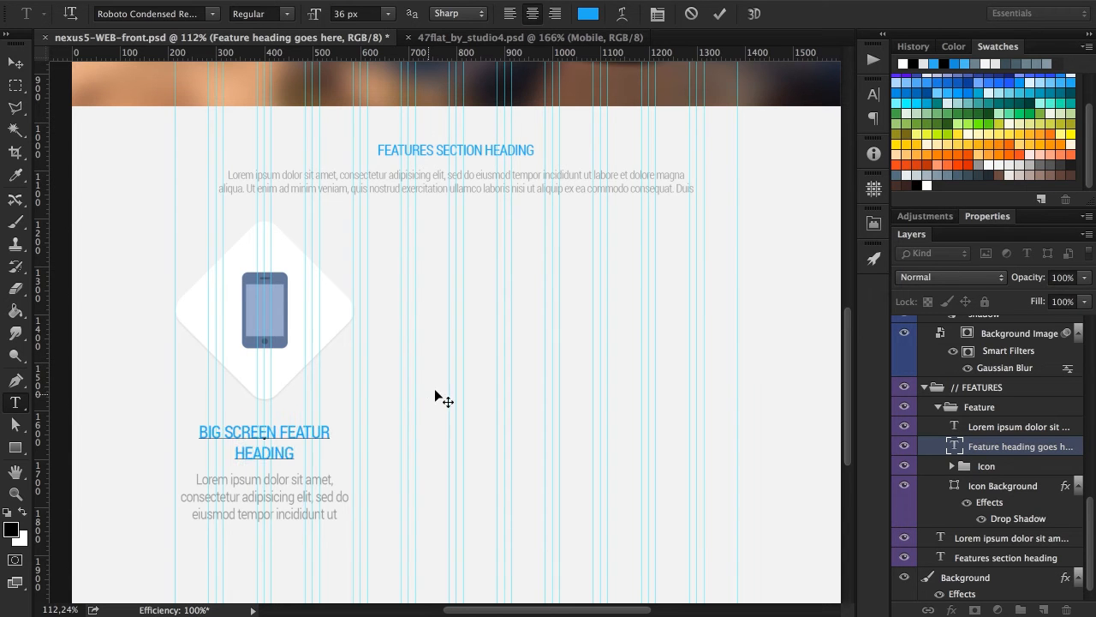
left_click(719, 14)
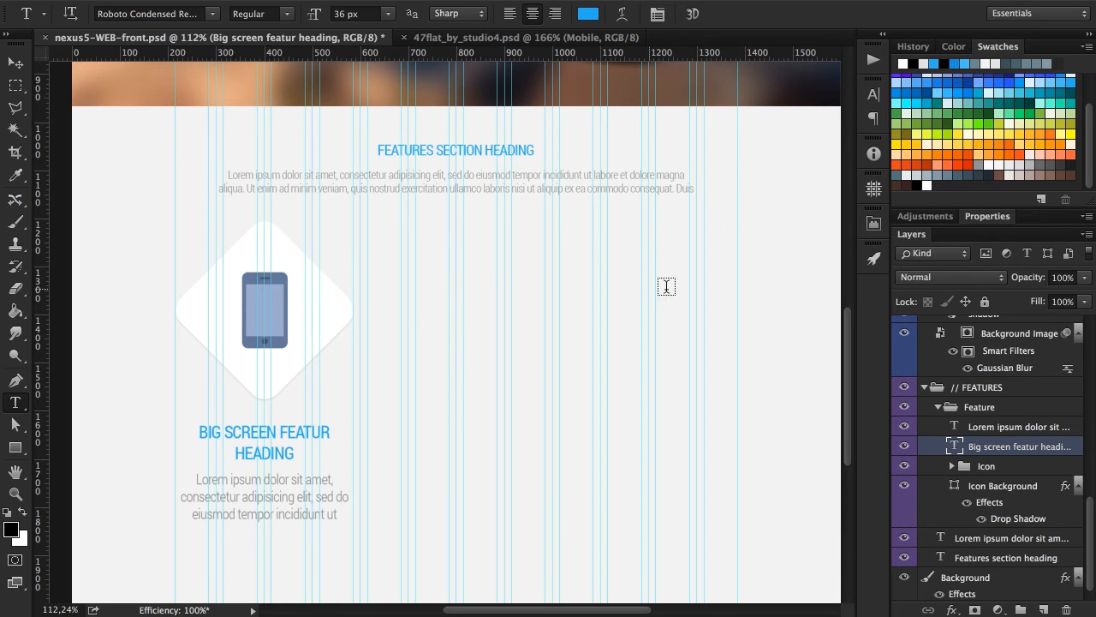
Collapse the Feature group and duplicate it twice within the // FEATURES group.
key("v")
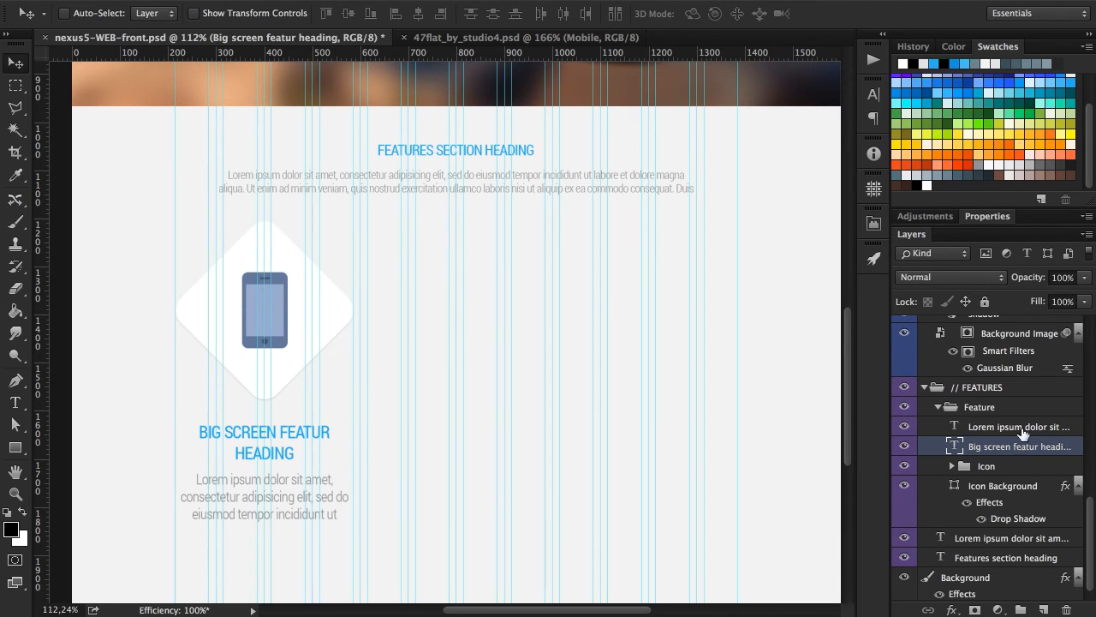
left_click(938, 410)
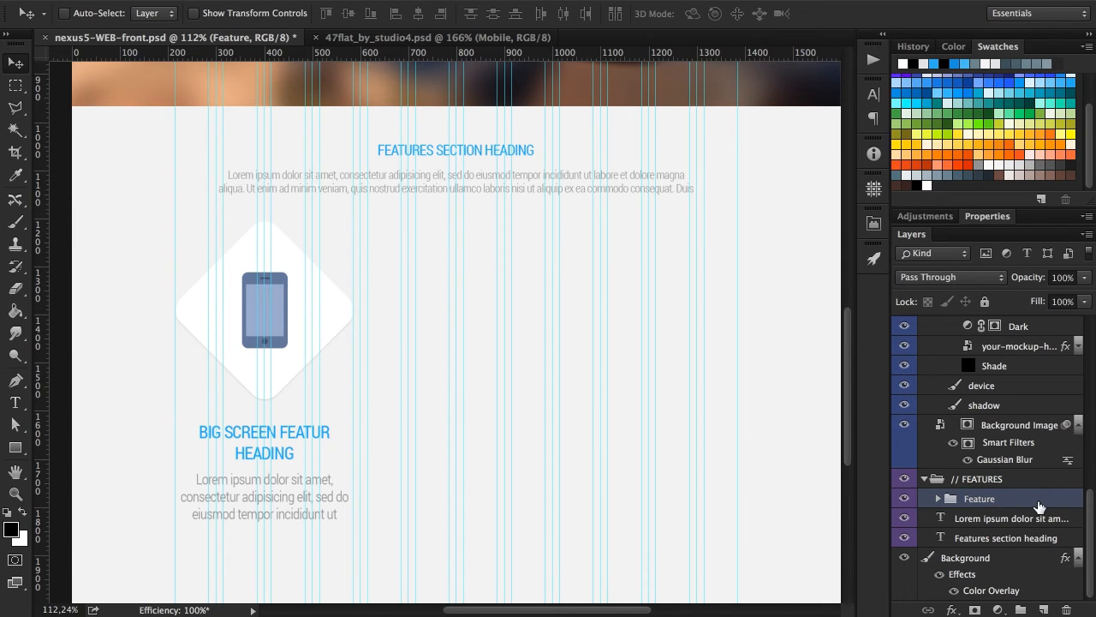
left_click_drag(1016, 503, 1044, 609)
left_click_drag(1028, 505, 1044, 605)
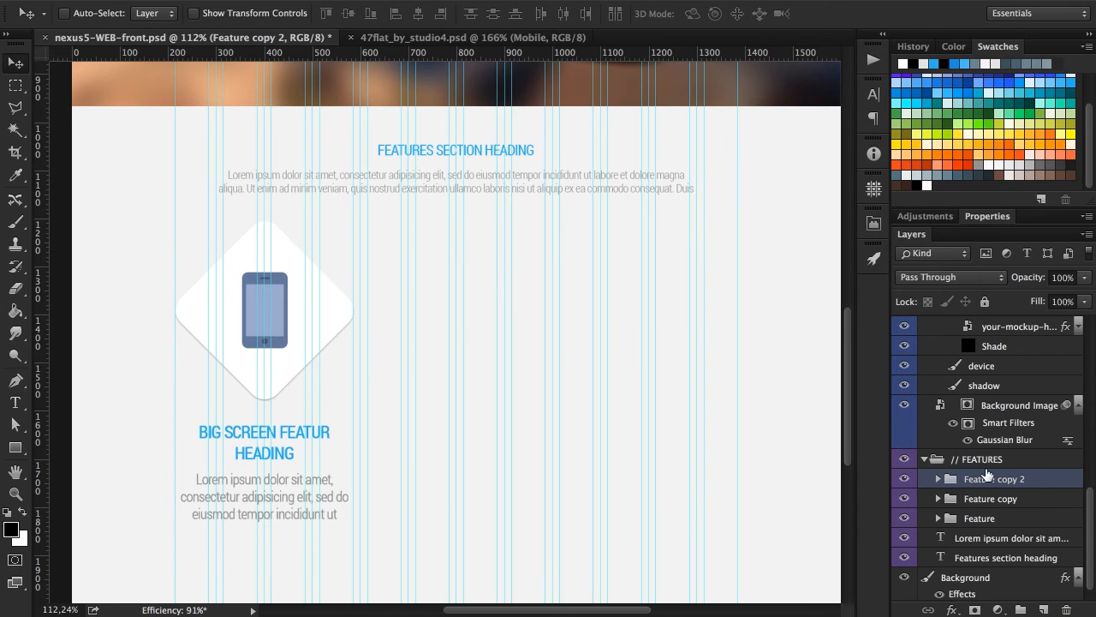
Move Feature copy and Feature copy 2 horizontally into the middle and third guide columns, forming an evenly spaced row with the original.
left_click(1032, 499)
left_click_drag(238, 294, 676, 300)
left_click(1009, 477)
scroll(548, 299, "up", 5)
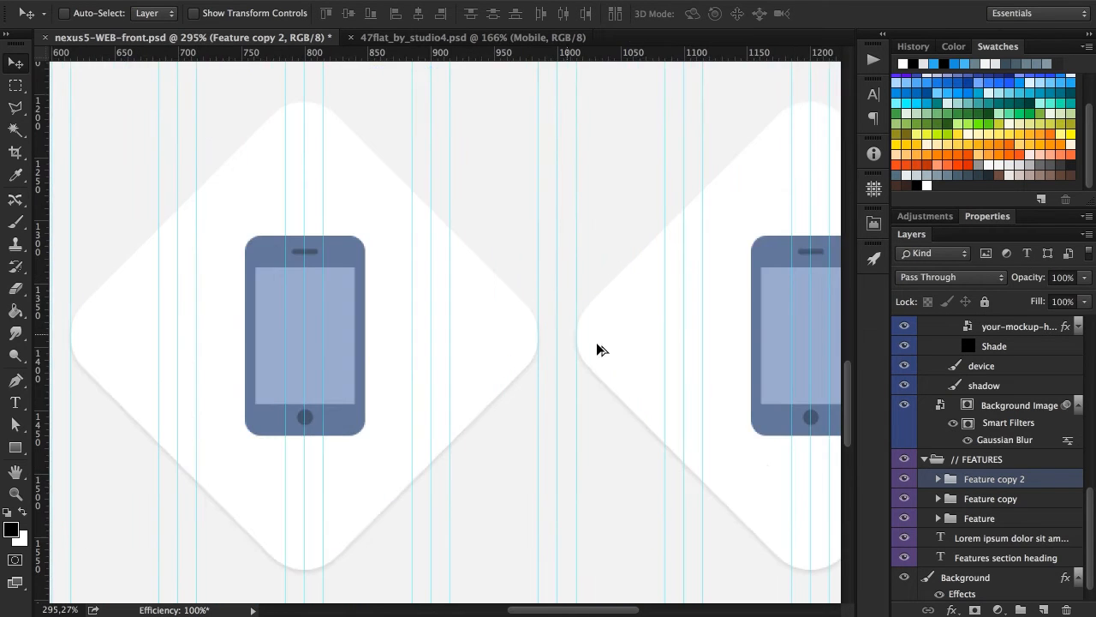
scroll(588, 345, "up", 5)
scroll(502, 314, "down", 2)
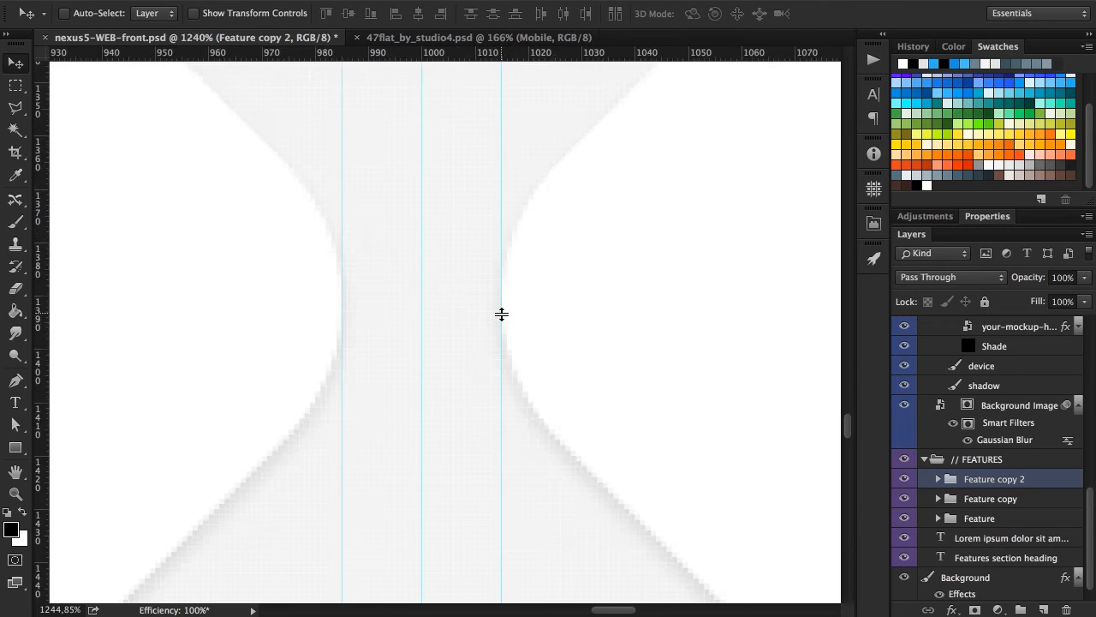
scroll(502, 314, "down", 6)
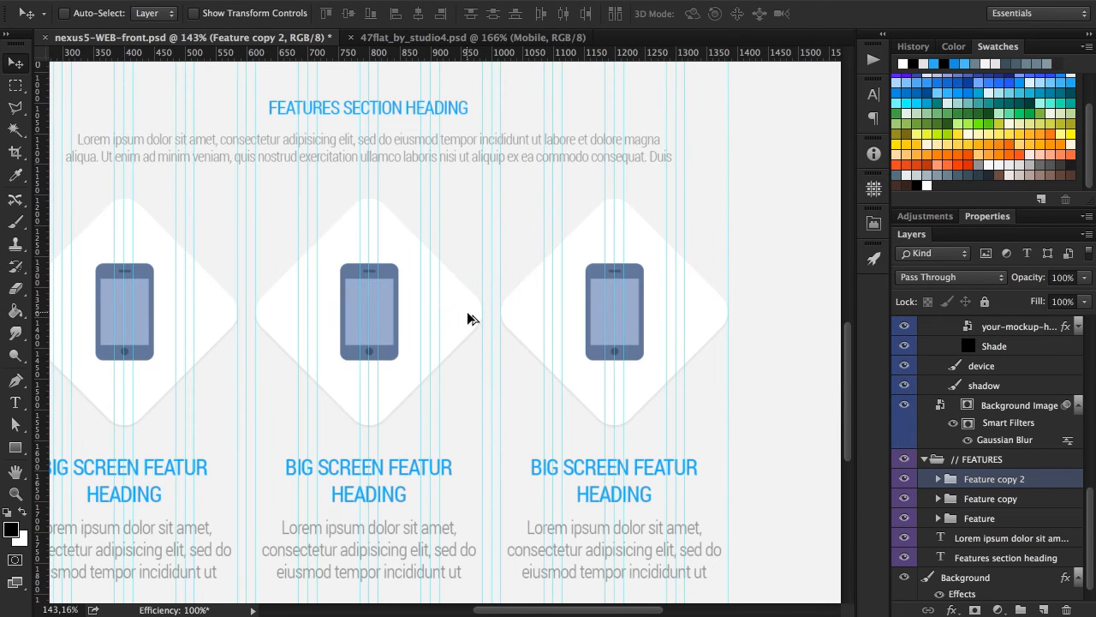
Rename the Feature copy 2 and Feature copy groups to "Feature".
double_click(1010, 480)
key("BackSpace")
key("BackSpace")
key("BackSpace")
key("BackSpace")
key("BackSpace")
key("BackSpace")
key("BackSpace")
key("Return")
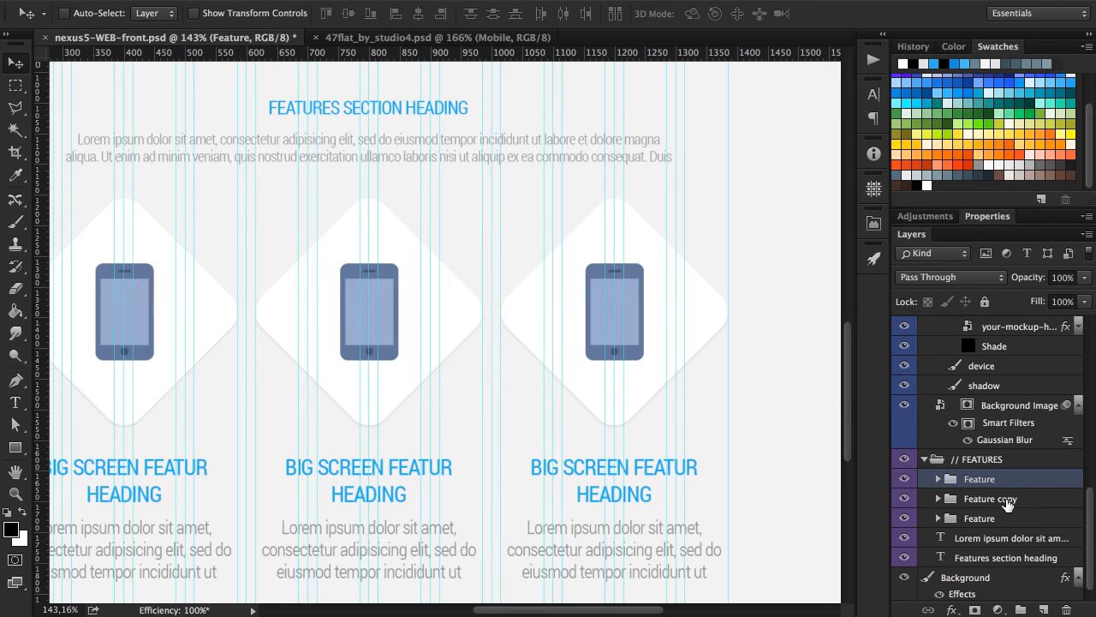
double_click(1008, 499)
key("Right")
key("BackSpace")
key("BackSpace")
key("BackSpace")
key("BackSpace")
key("BackSpace")
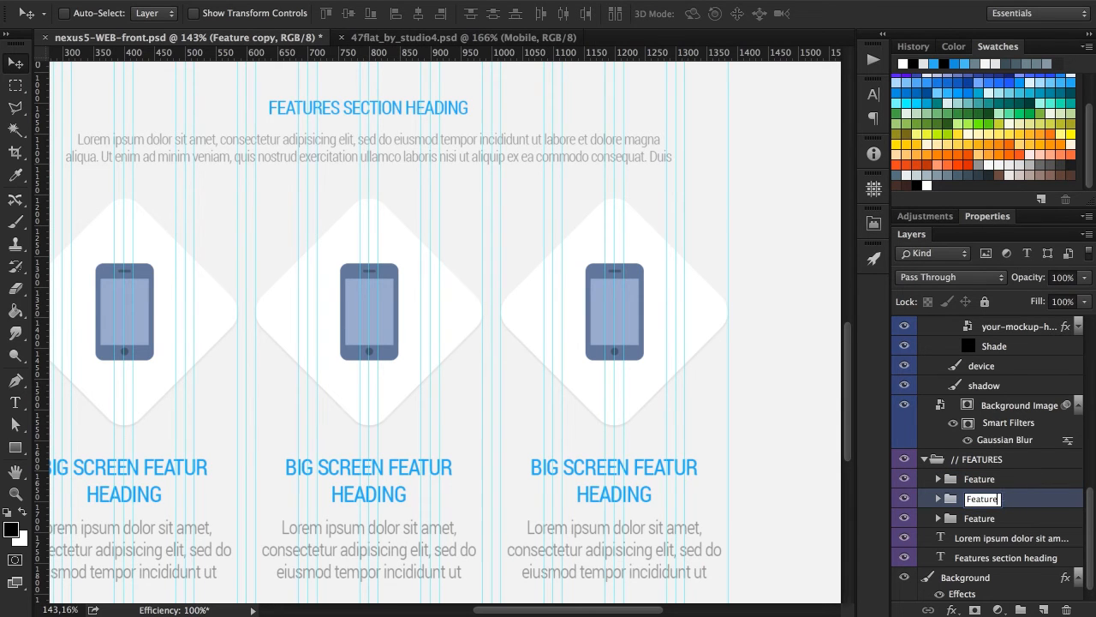
key("Return")
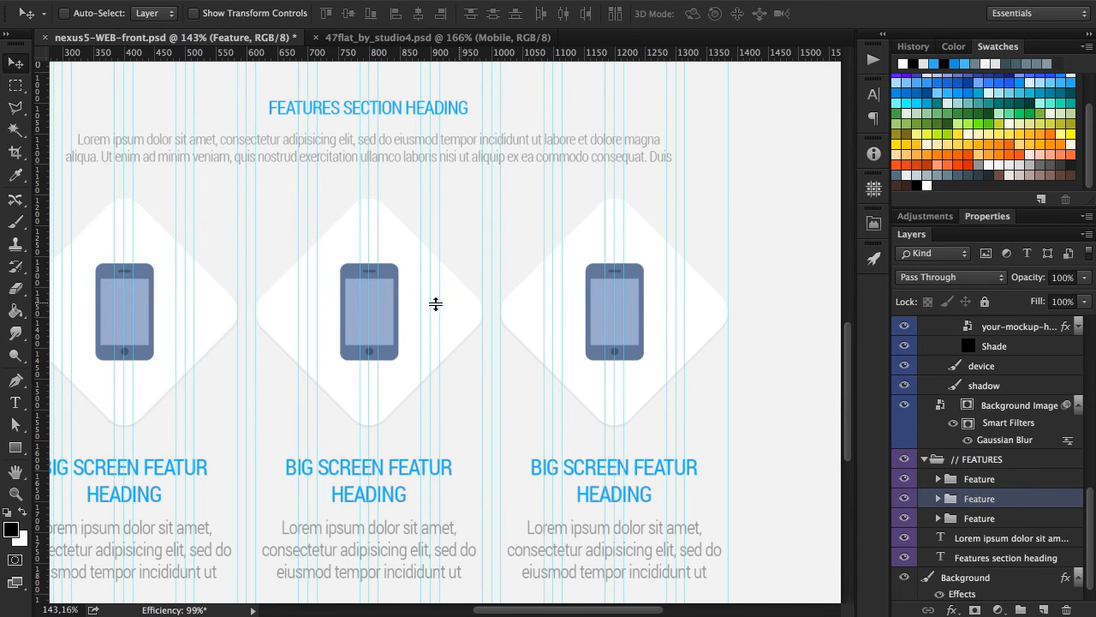
Enable Auto-Select for groups and copy the Camera icon from 47flat_by_studio4.psd onto the middle diamond of nexus5-WEB-front.psd.
scroll(431, 303, "down", 4)
scroll(394, 310, "left", 1)
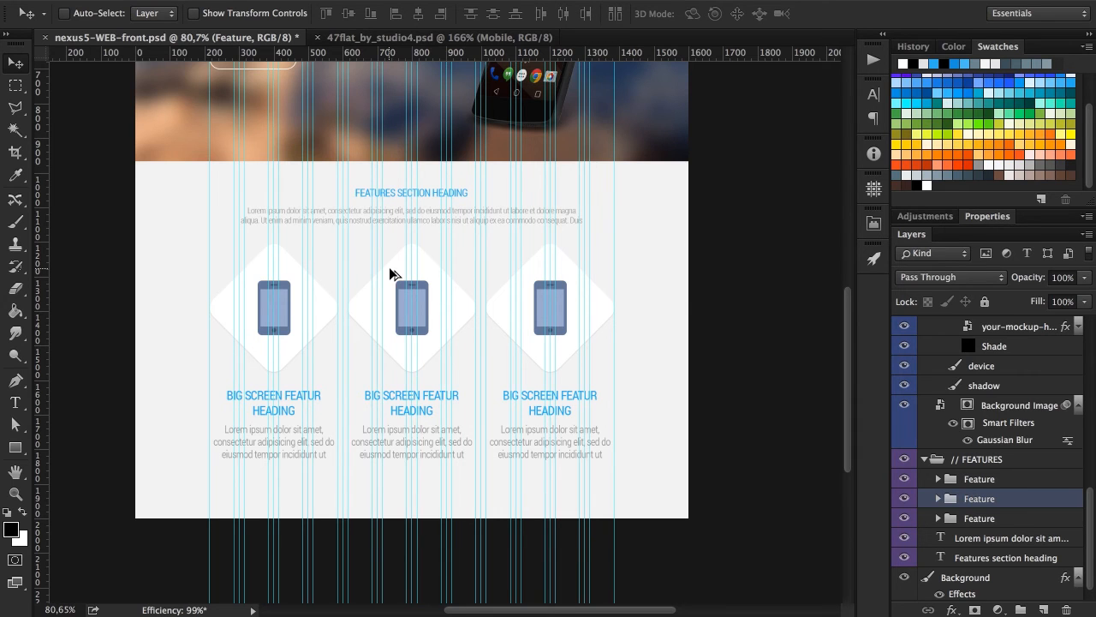
left_click(384, 39)
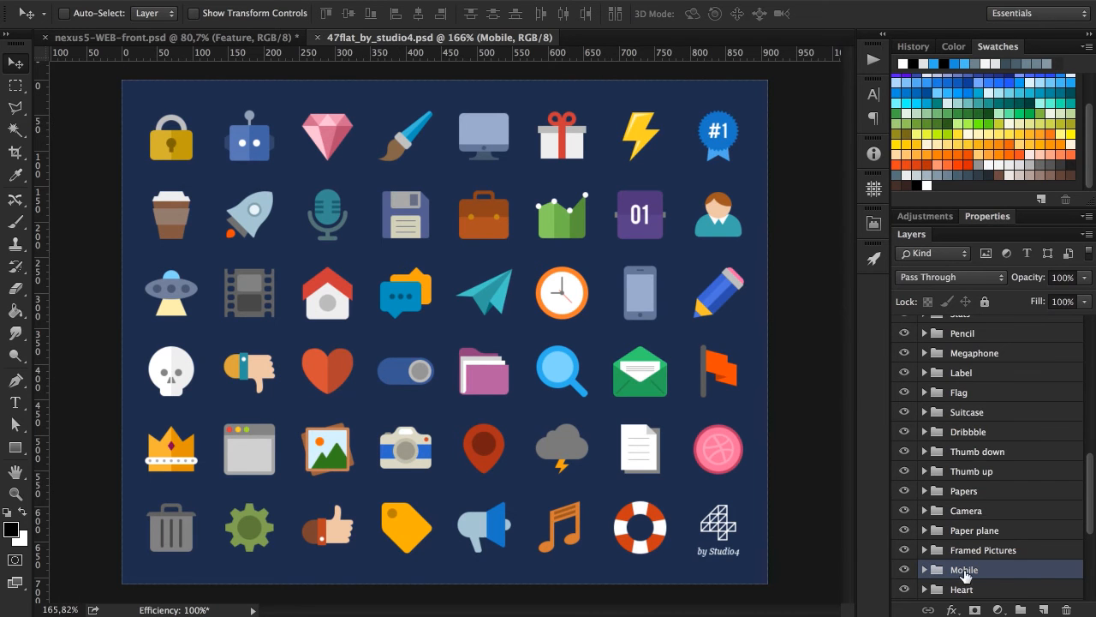
scroll(1004, 577, "down", 3)
scroll(1004, 577, "down", 5)
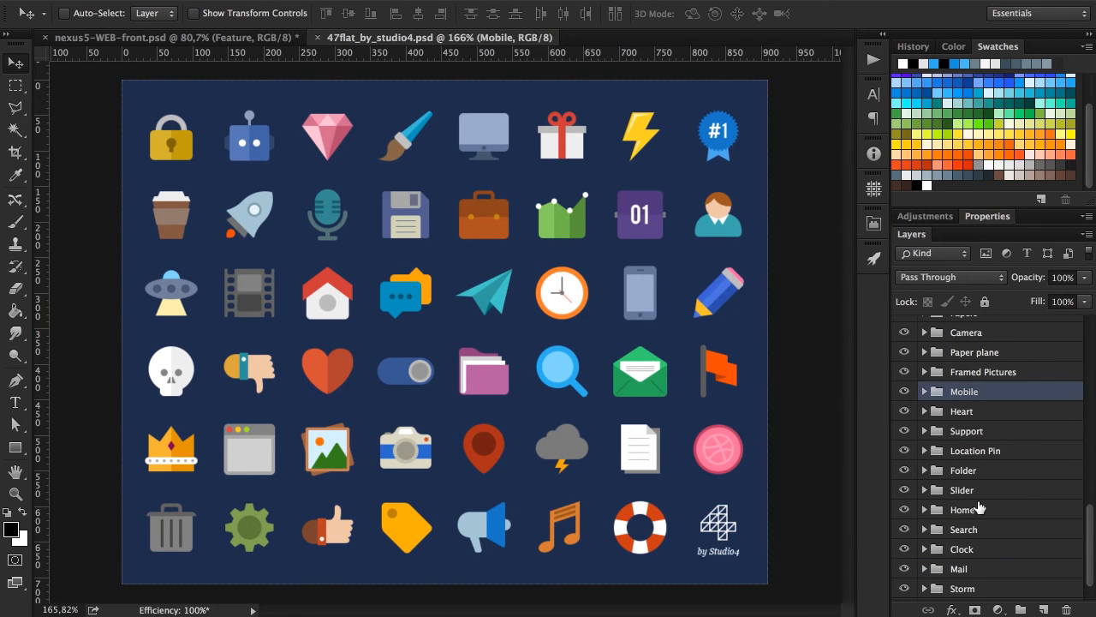
left_click(154, 13)
left_click(161, 7)
left_click(101, 13)
left_click(408, 463)
left_click_drag(420, 469, 491, 470)
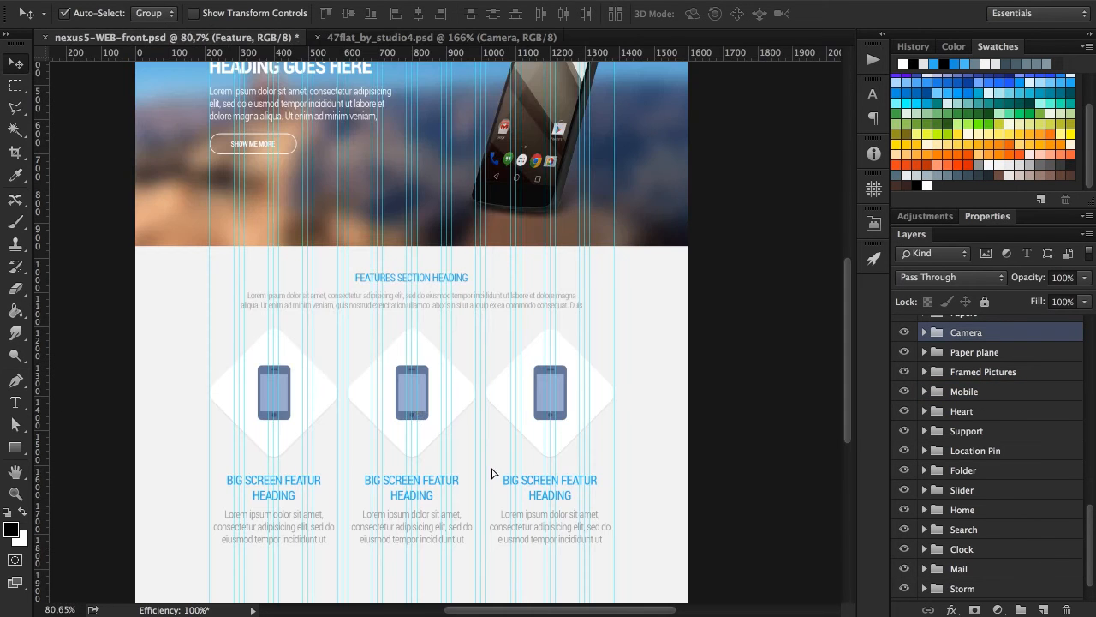
left_click_drag(417, 408, 415, 402)
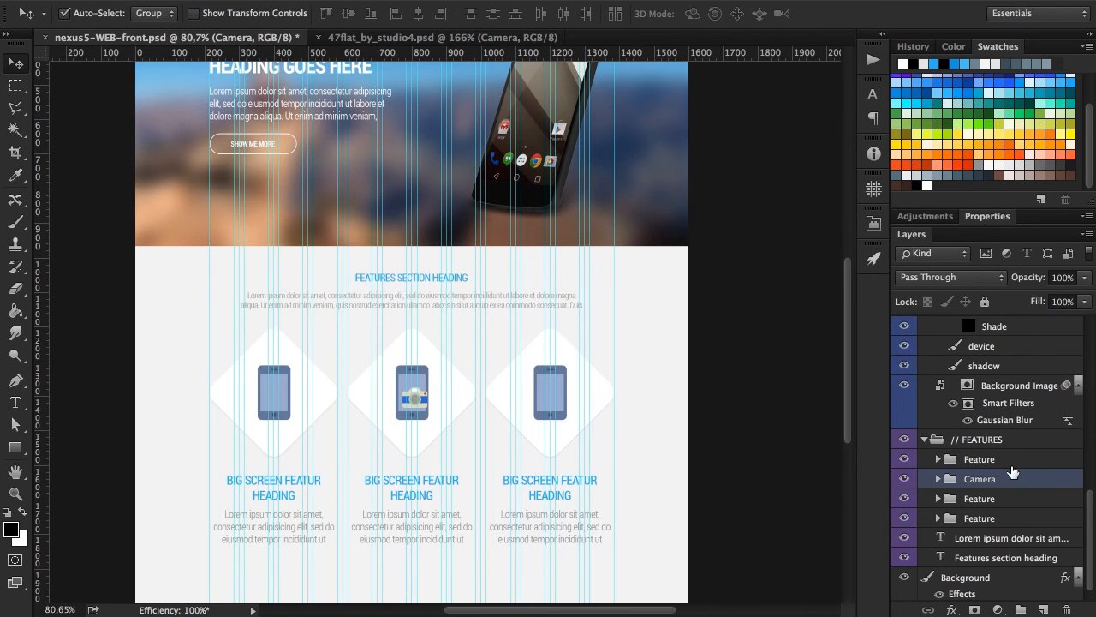
Move the Camera group into the middle column's Feature group, directly above its Icon group.
key("Delete")
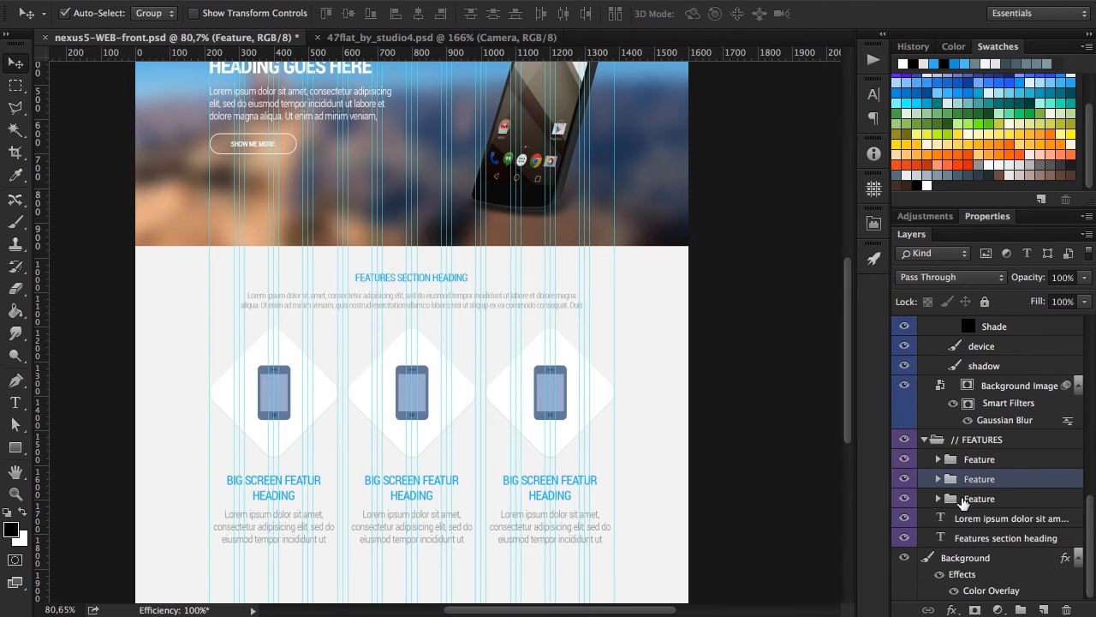
left_click(939, 480)
scroll(1018, 501, "down", 3)
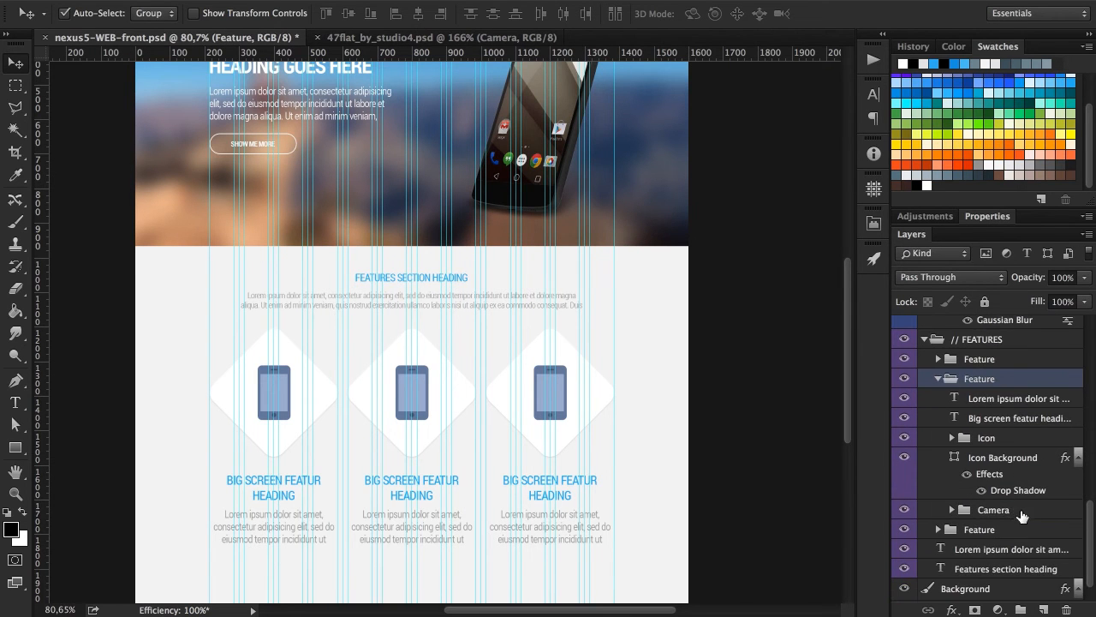
left_click(1024, 511)
left_click_drag(1023, 511, 1021, 437)
Rename the Camera group to "Icon" and delete the old phone Icon group from the middle feature.
type("Icon")
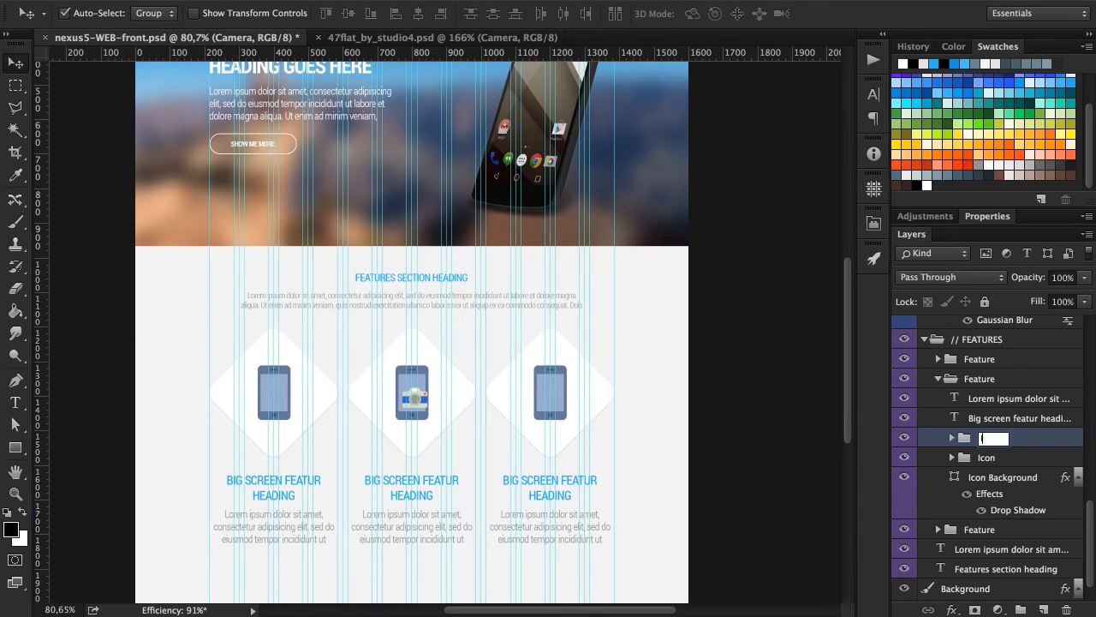
key("Return")
left_click(1006, 456)
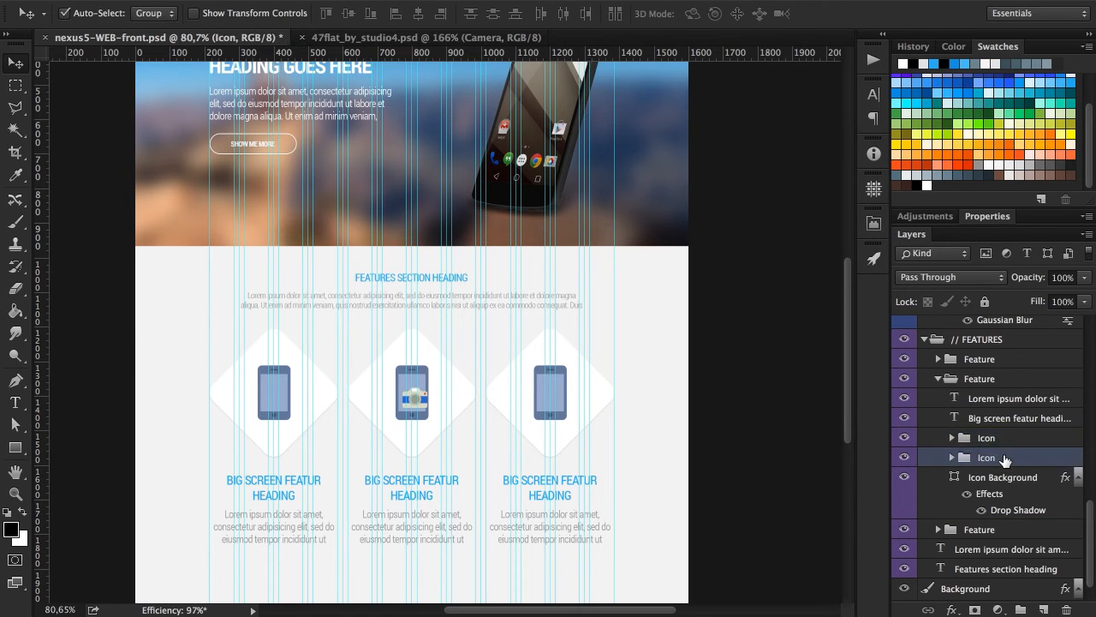
key("Delete")
Scale the camera icon proportionally to about 141 × 115 px and center it on Icon Background both horizontally and vertically.
left_click(1018, 443)
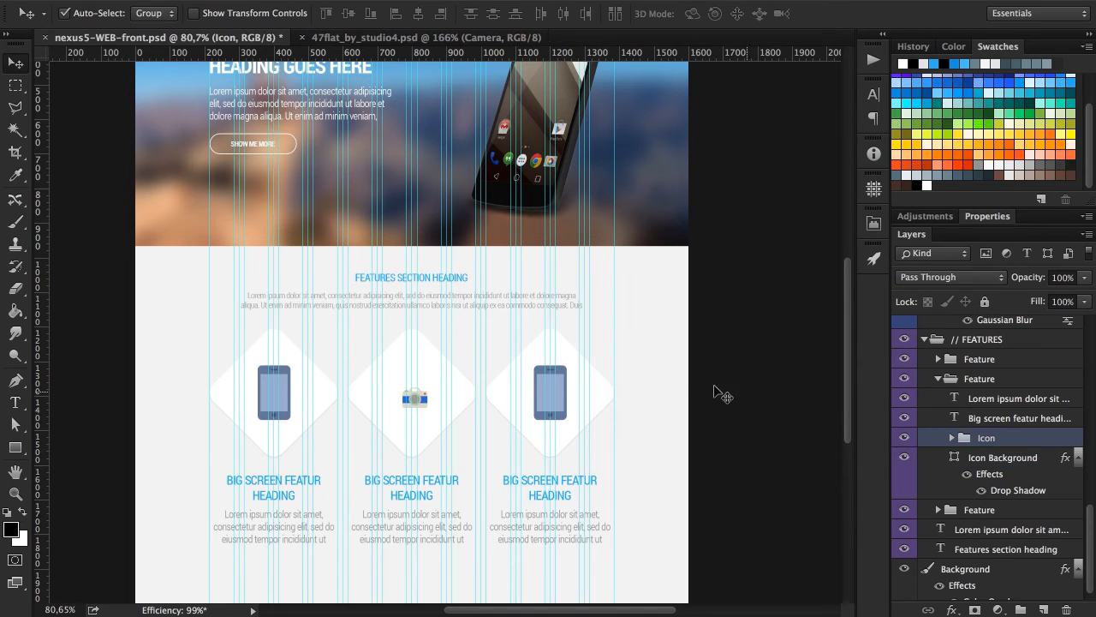
key("ctrl+t")
scroll(425, 409, "up", 6)
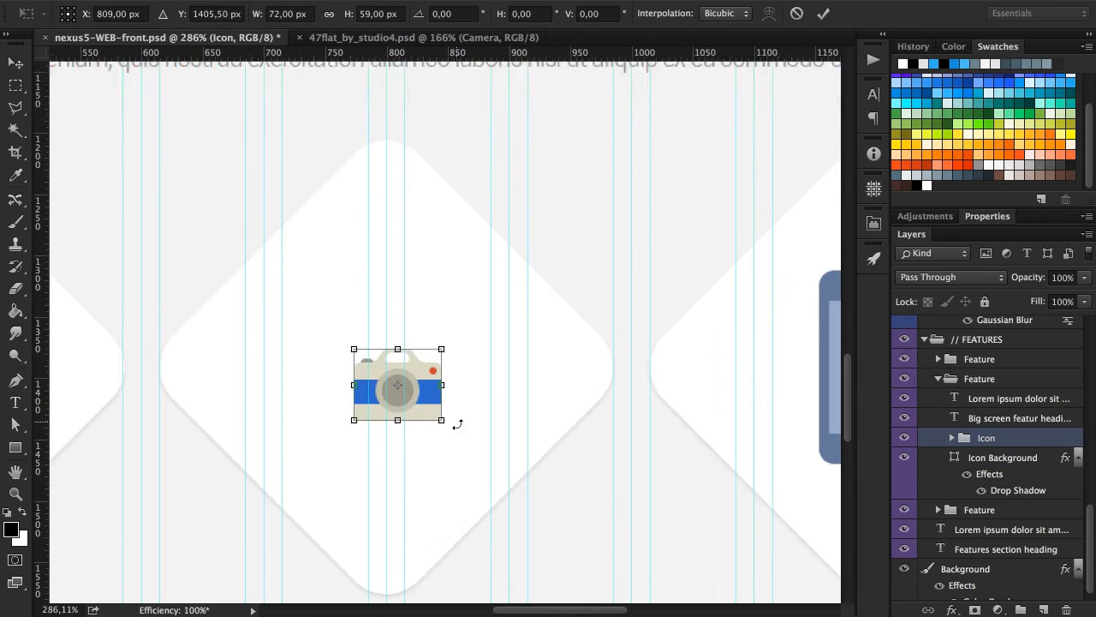
left_click_drag(444, 422, 485, 461)
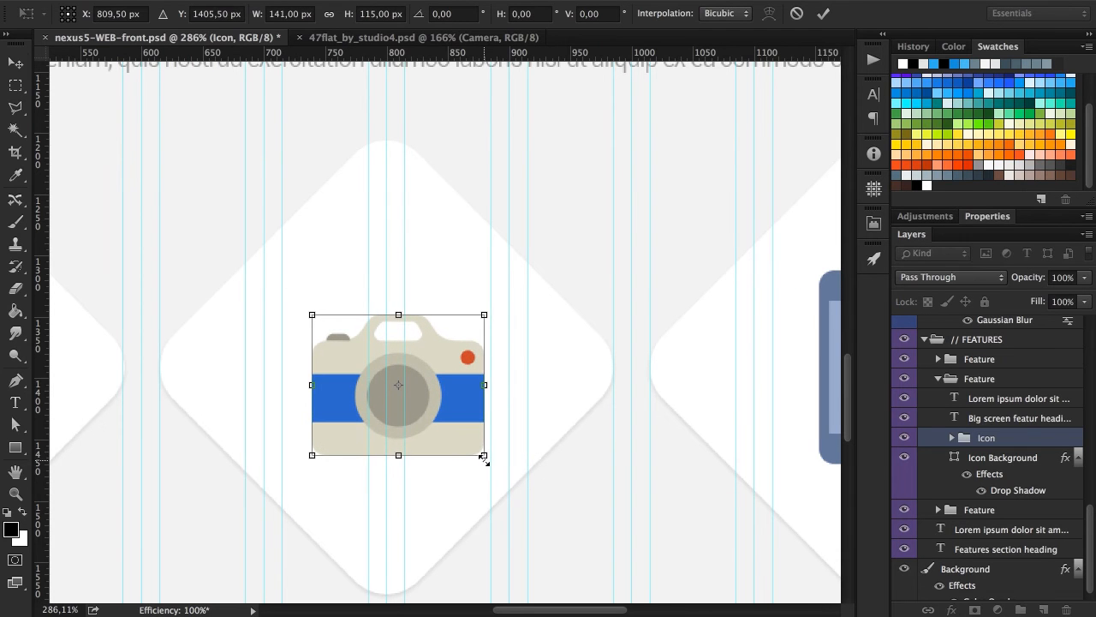
key("Return")
left_click(1008, 462, "super")
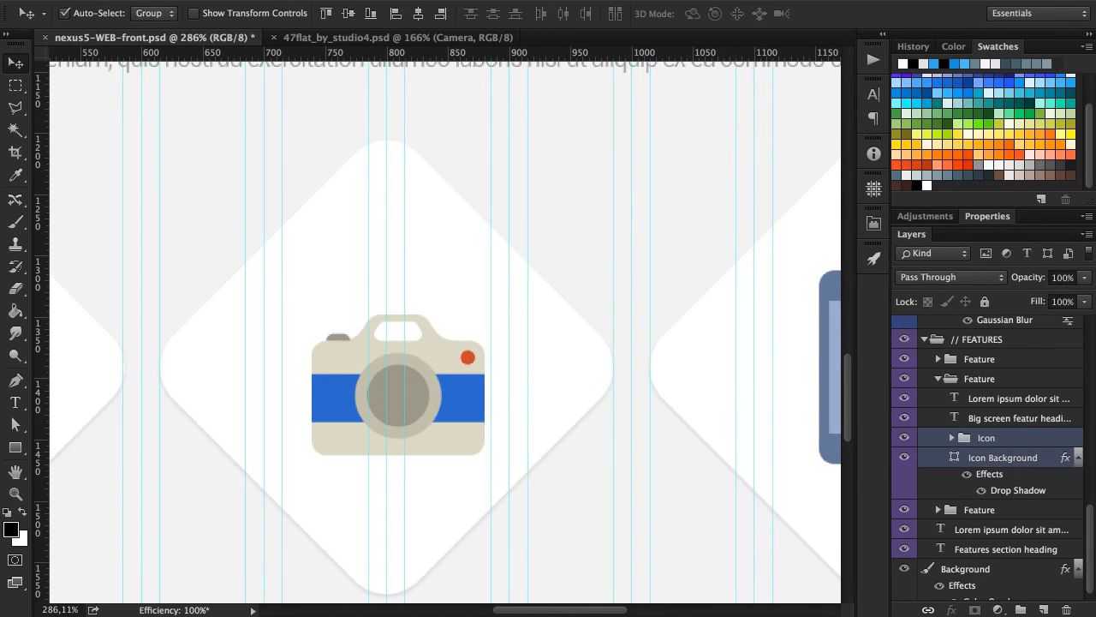
left_click(416, 14)
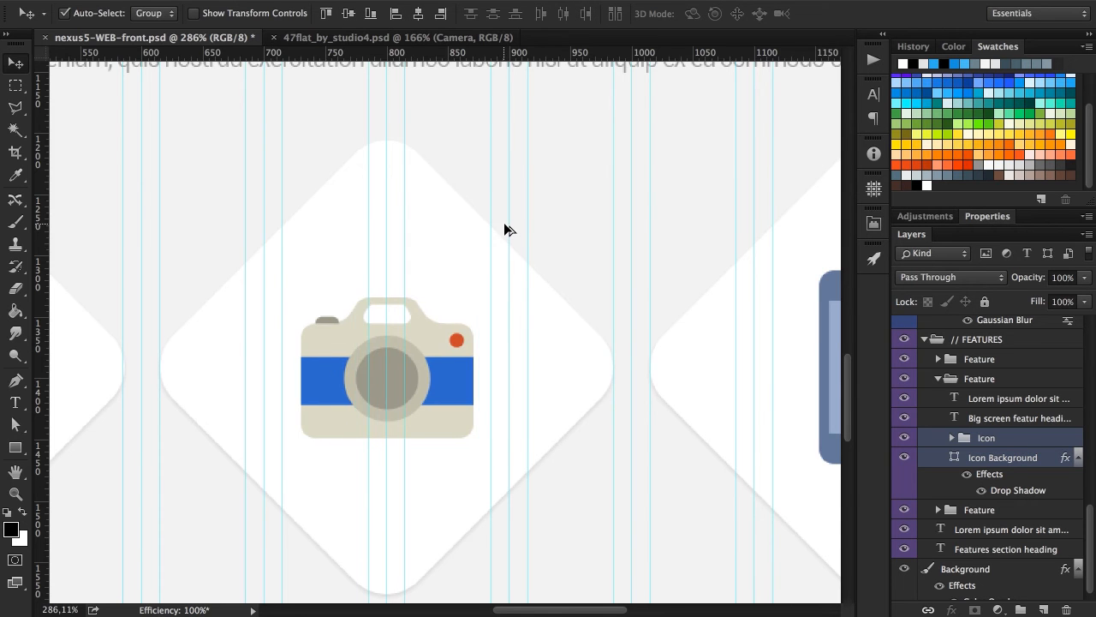
Correct the first column's heading to read "BIG SCREEN FEATURE HEADING".
key("ctrl+0")
scroll(505, 224, "right", 5)
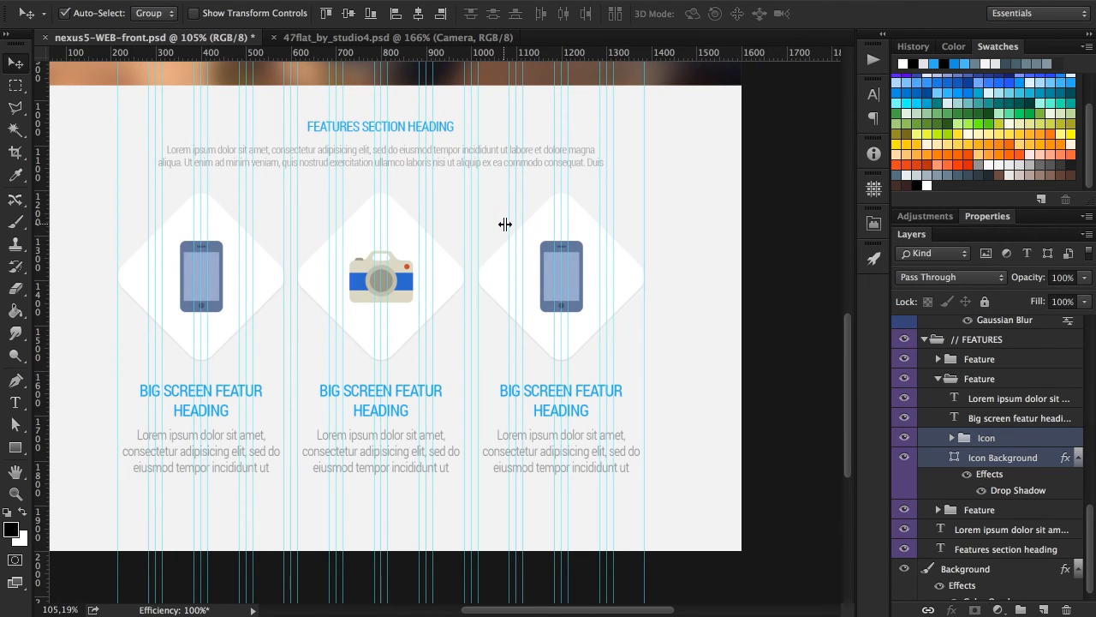
key("t")
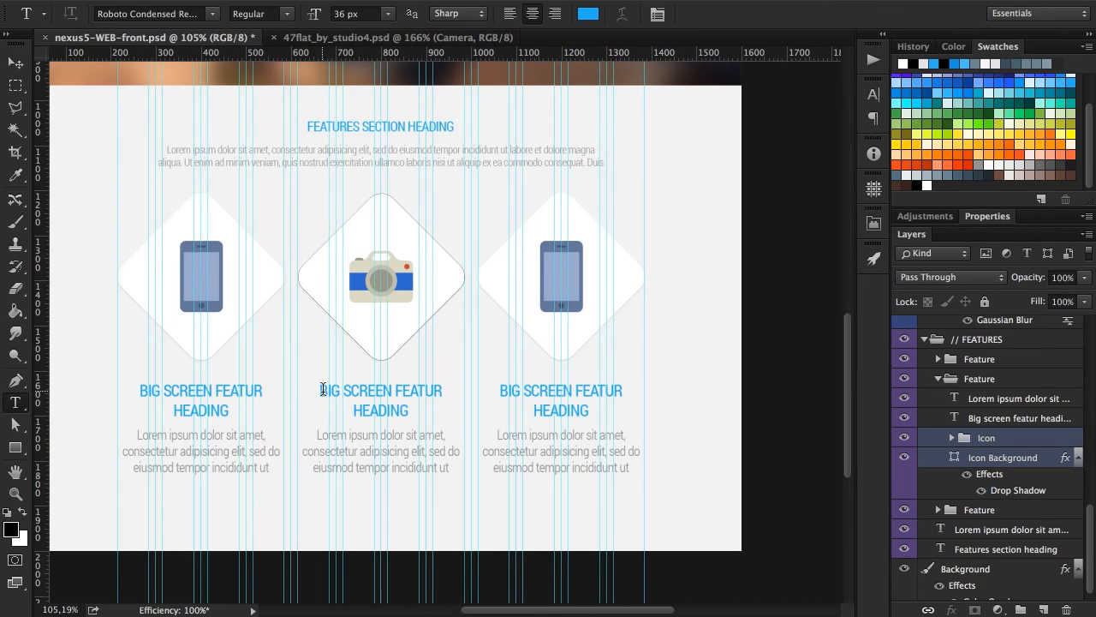
left_click_drag(322, 390, 464, 417)
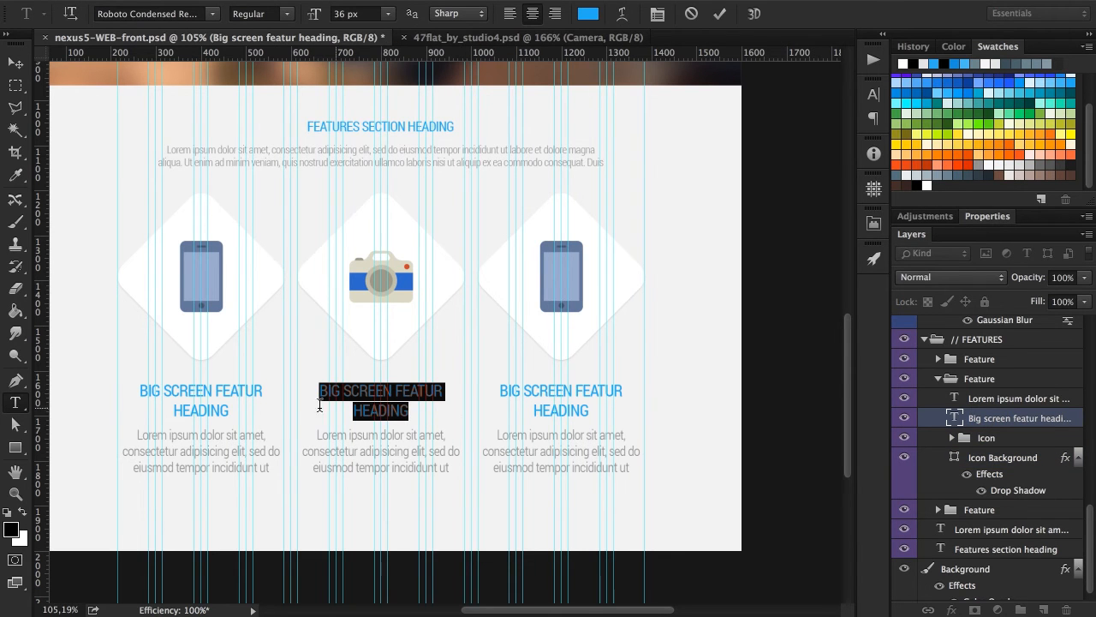
left_click(257, 396)
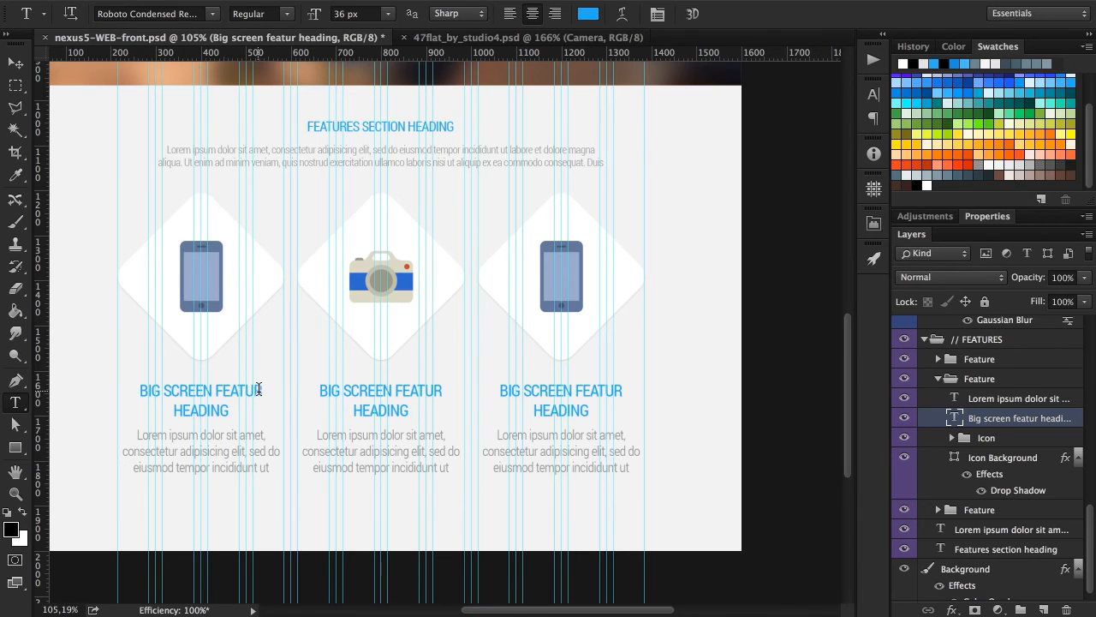
left_click(259, 390)
type("E")
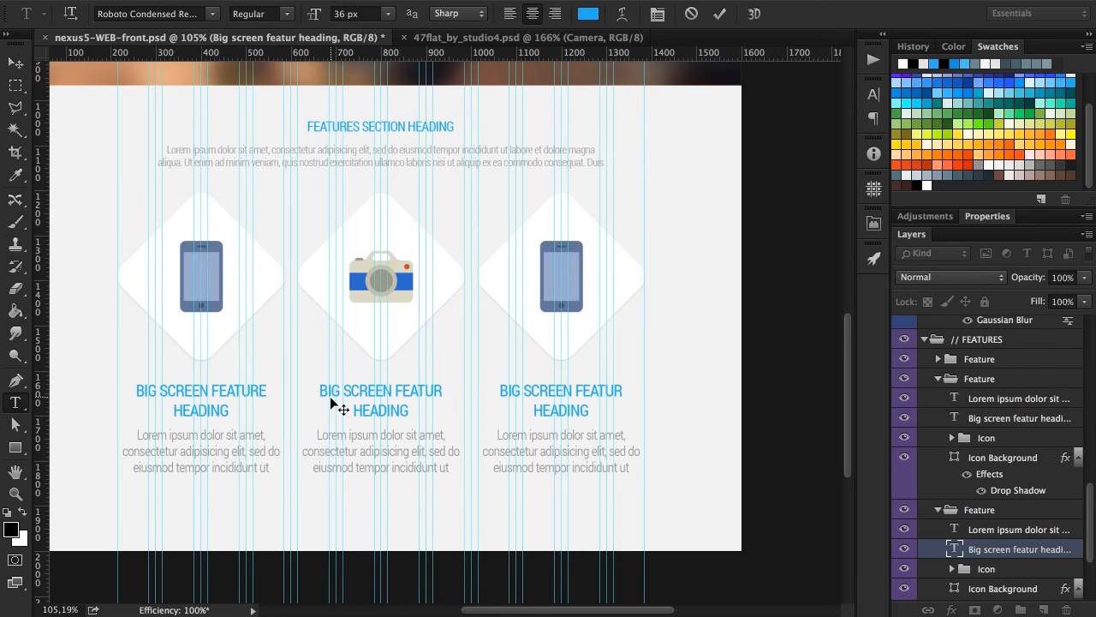
key("ctrl+Return")
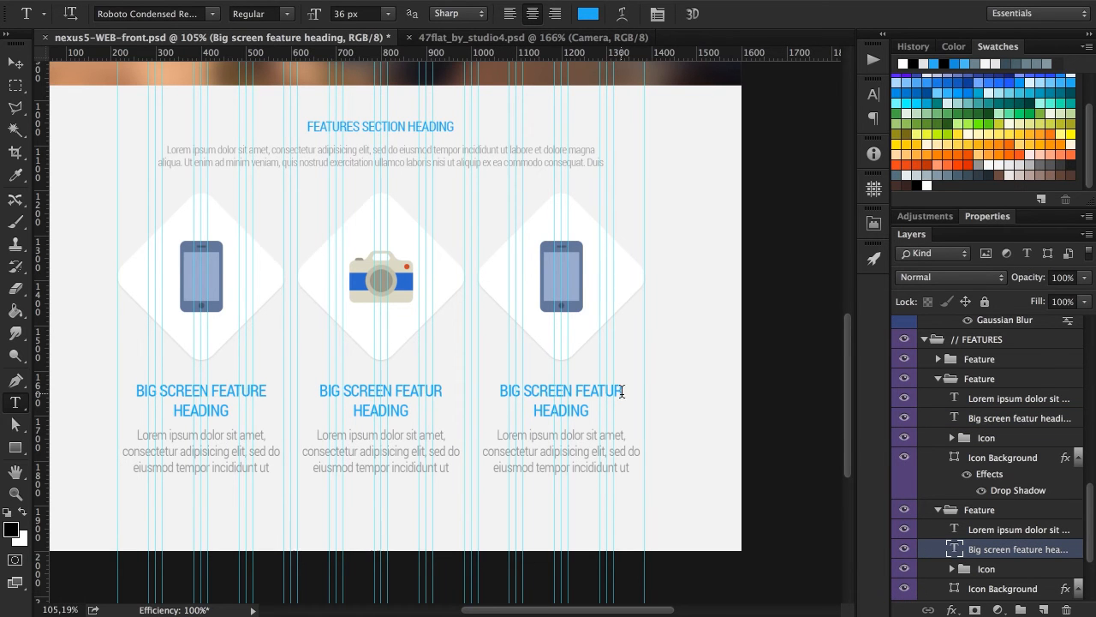
Replace the middle column's heading with "CAMERA FEATURE HEADING" and collapse its Feature group.
left_click_drag(321, 390, 445, 414)
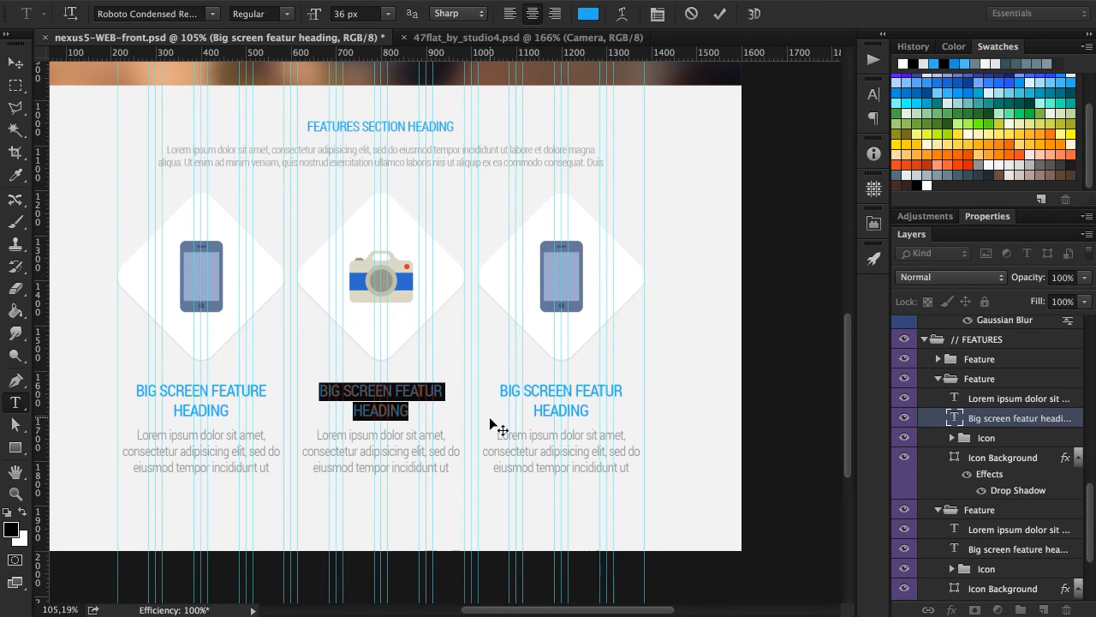
type("CAMERA")
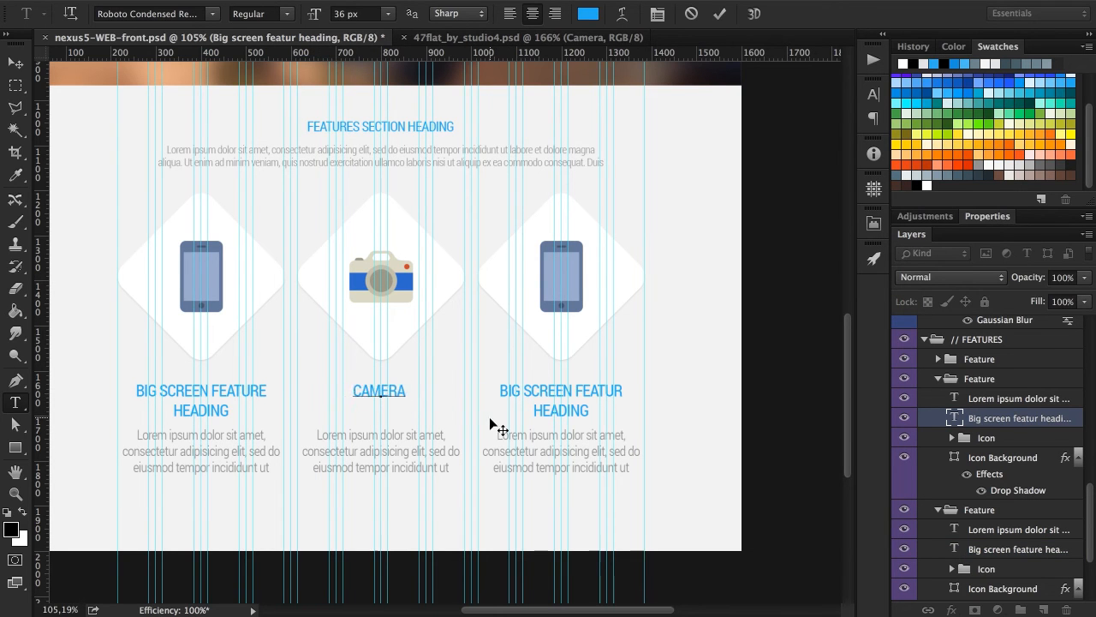
type(" FEATURE")
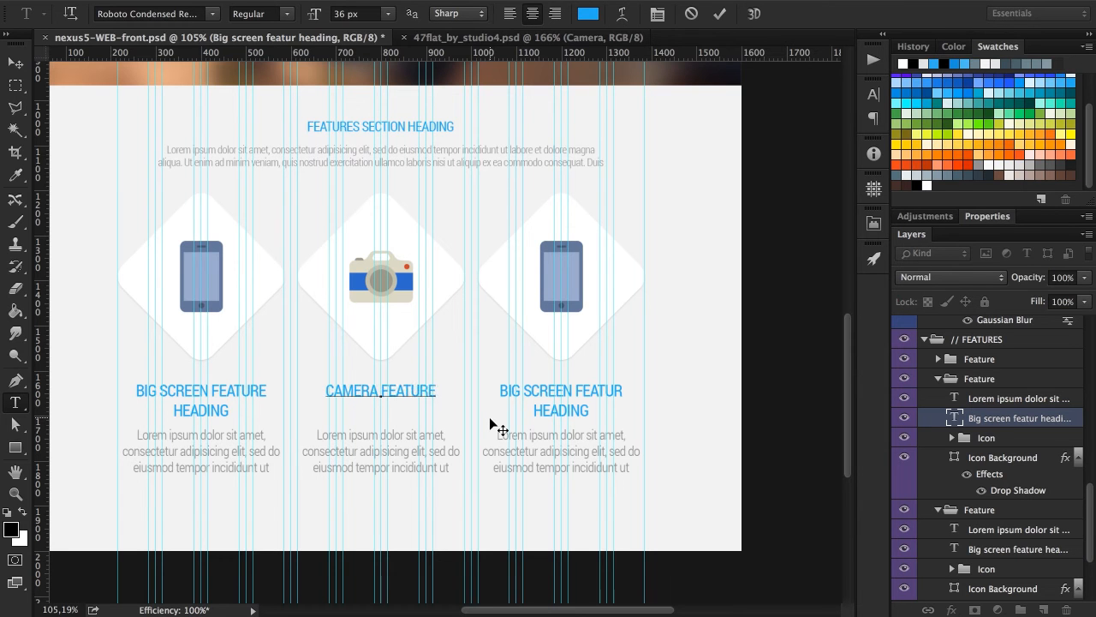
type(" HEADING")
left_click(724, 12)
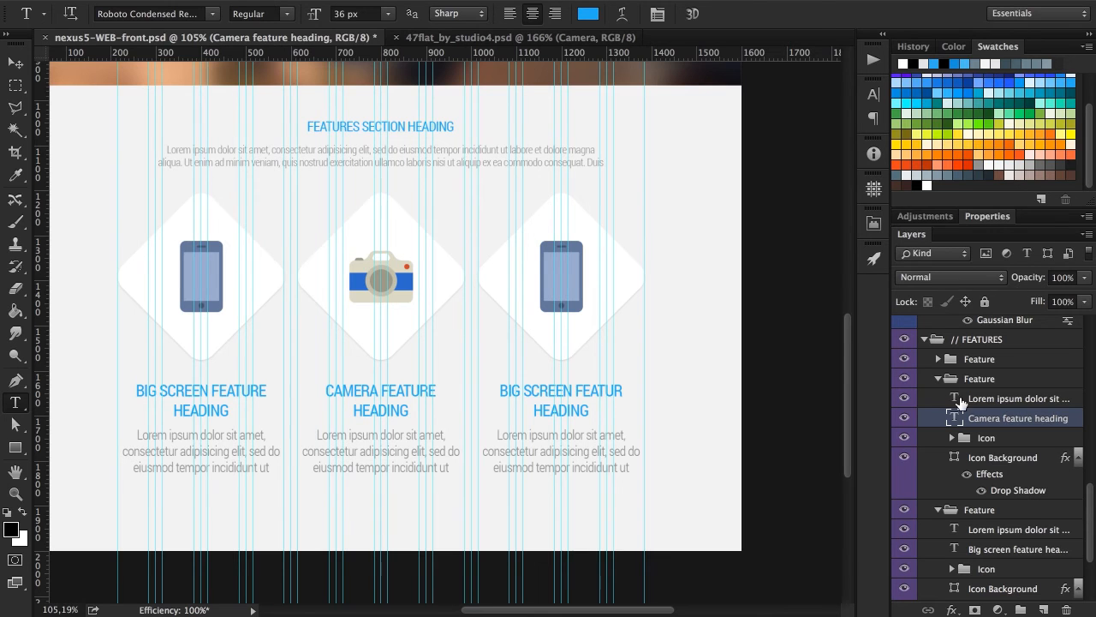
left_click(939, 380)
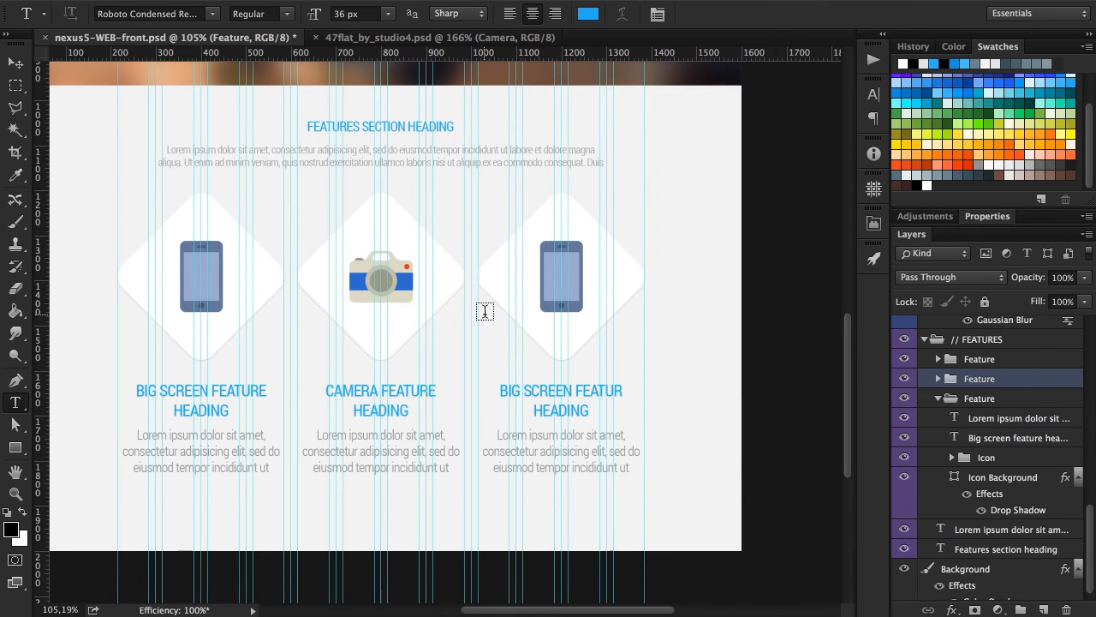
Copy the Clock icon group from 47flat_by_studio4.psd onto the third diamond of the web layout.
scroll(484, 310, "right", 2)
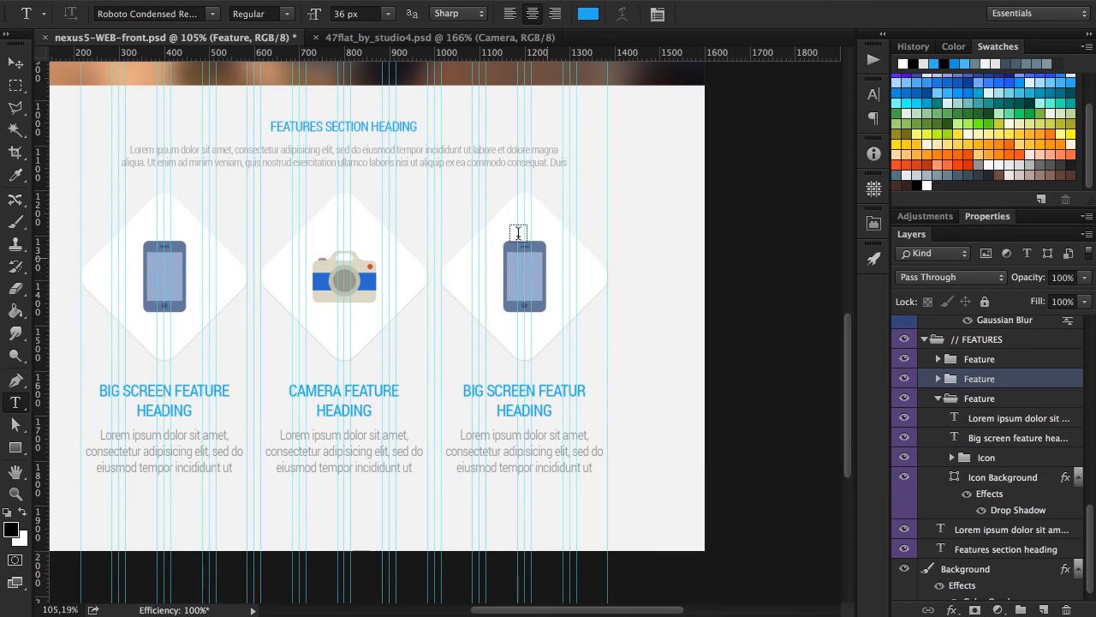
left_click(377, 38)
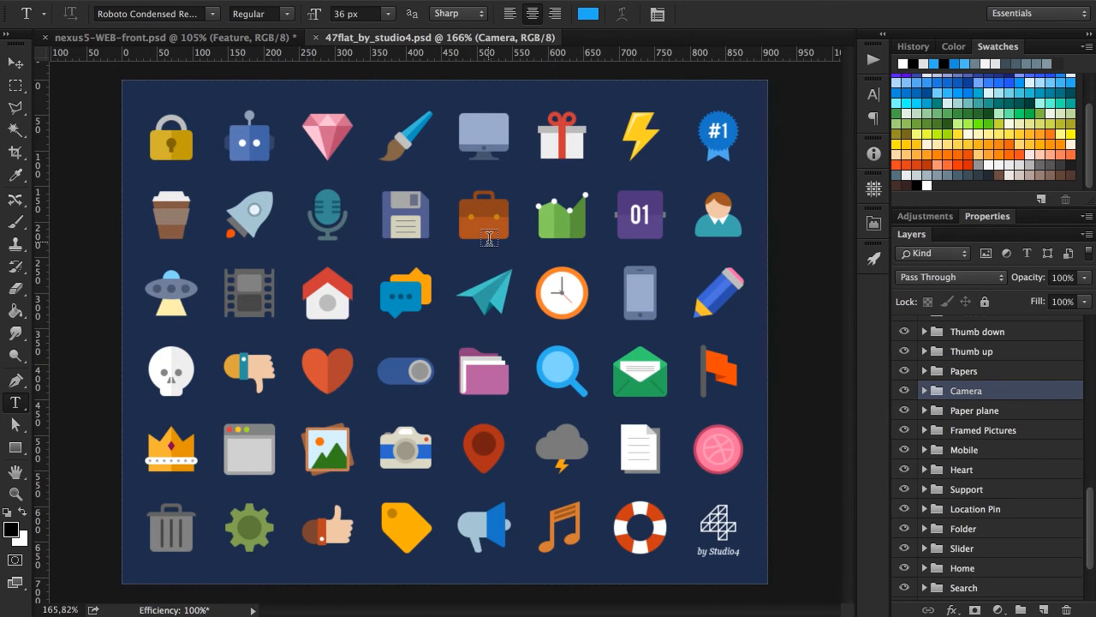
key("v")
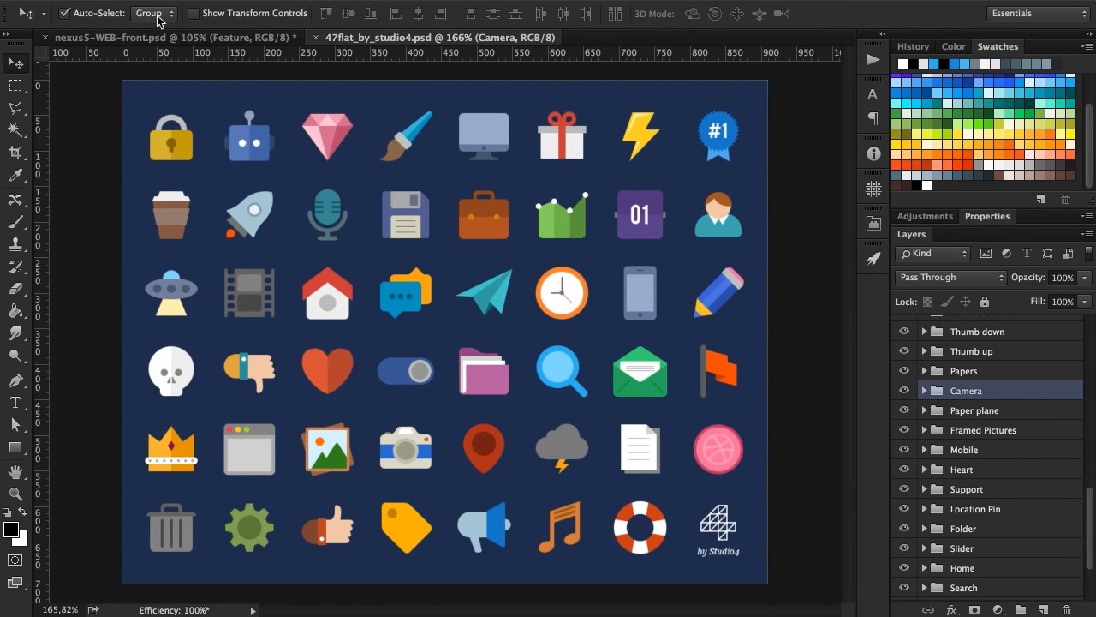
left_click_drag(561, 302, 342, 166)
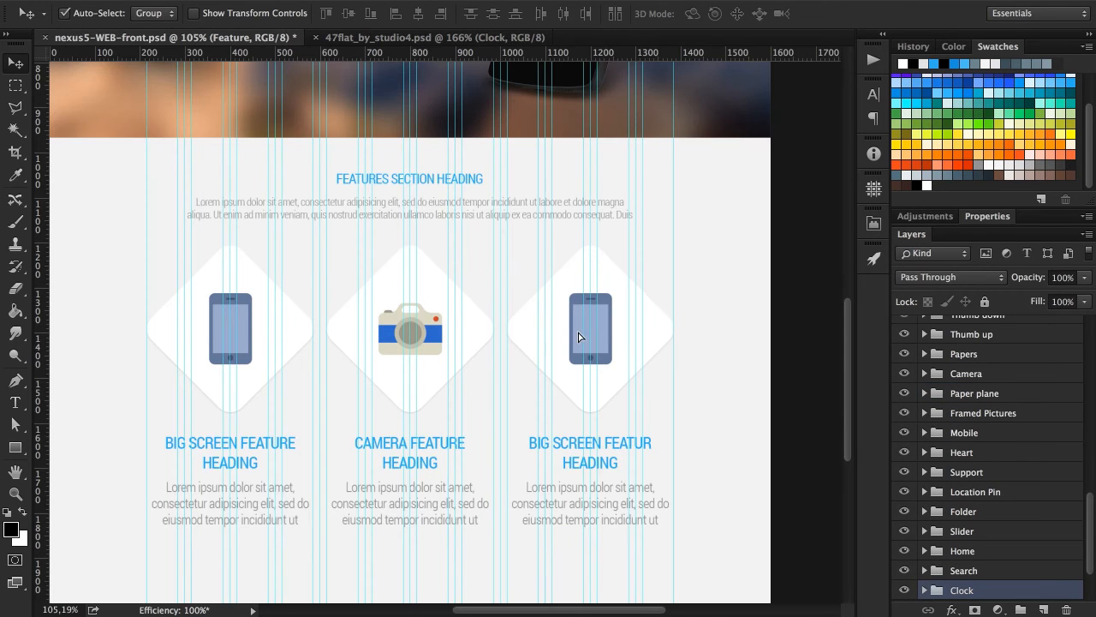
left_click_drag(578, 337, 584, 337)
Expand the third column's Feature group and move the Clock group between its Icon group and Icon Background layer.
left_click_drag(1015, 370, 1019, 349)
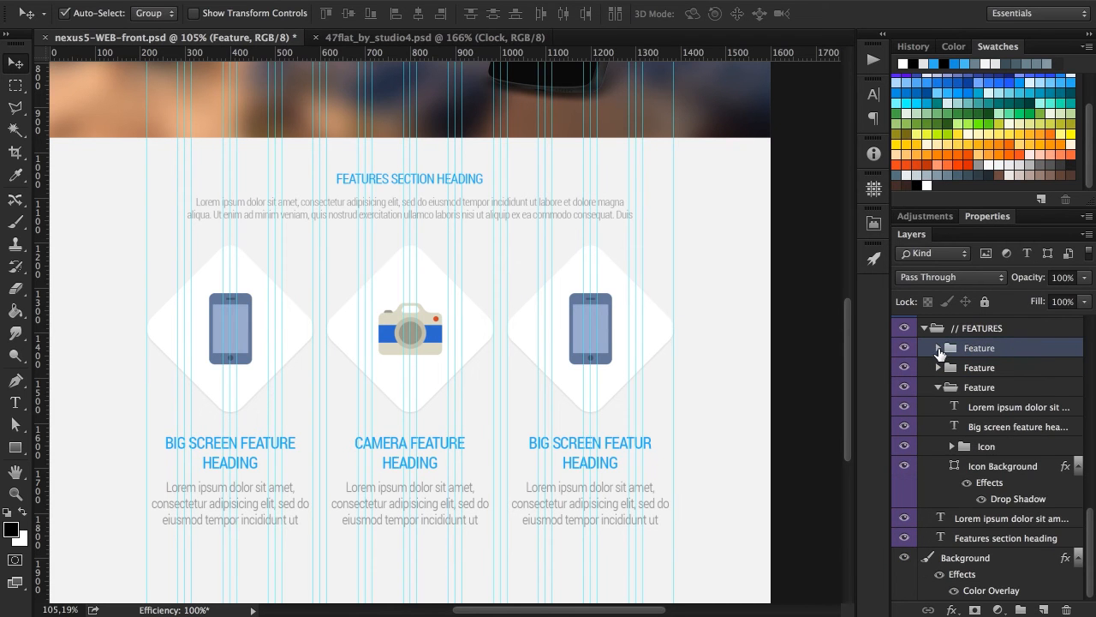
left_click(938, 348)
double_click(1012, 485)
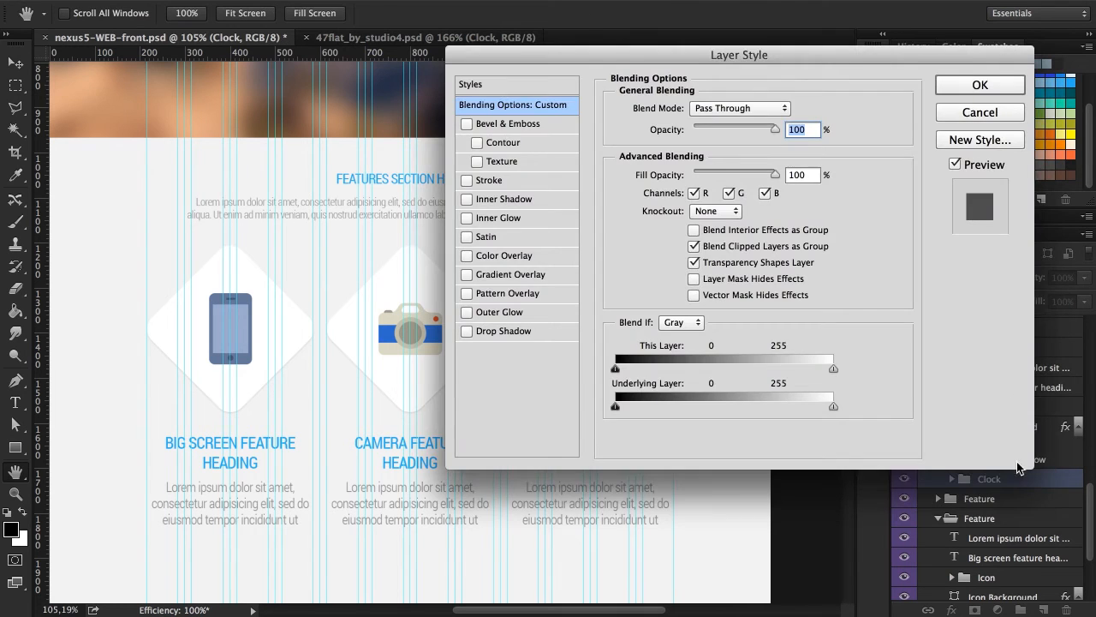
key("Escape")
left_click_drag(1015, 482, 1002, 420)
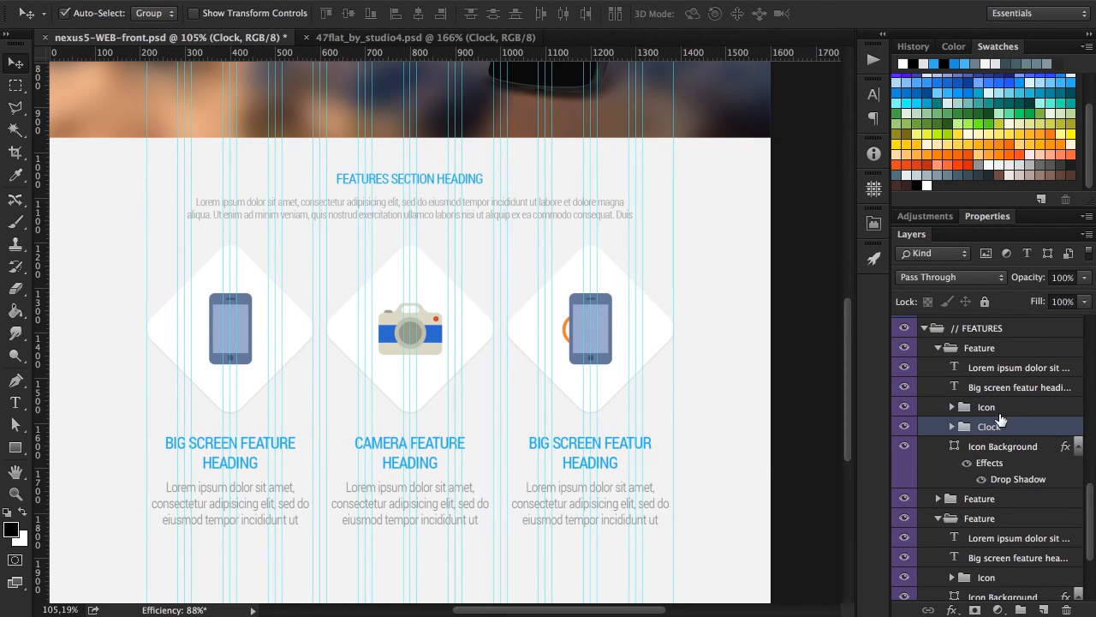
Delete the phone Icon group from the third column's Feature group and rename its Clock group as "Icon".
left_click(1009, 409)
key("Delete")
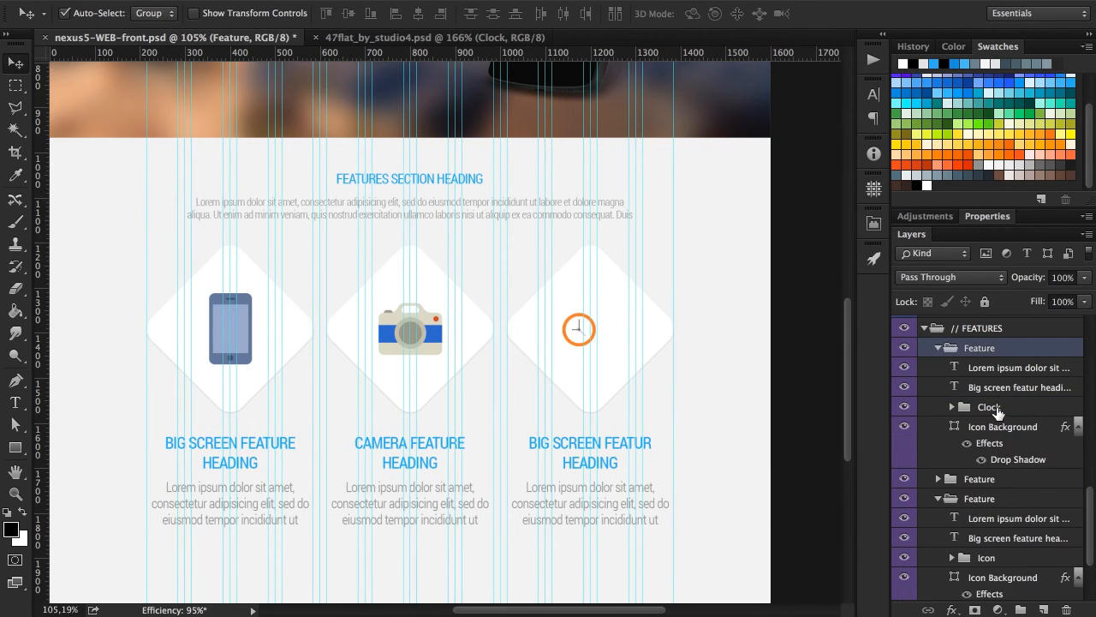
left_click(993, 410)
double_click(989, 408)
type("Icon")
key("Return")
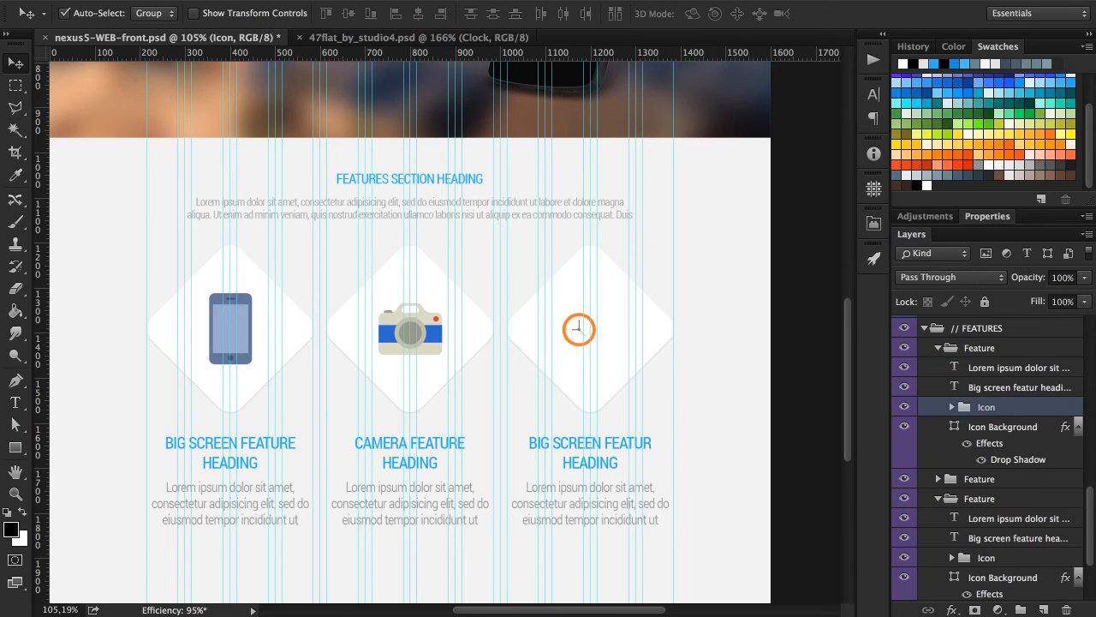
Enlarge the third column's clock icon proportionally to about 143 × 143 px and centre it on its diamond background.
scroll(611, 254, "right", 4)
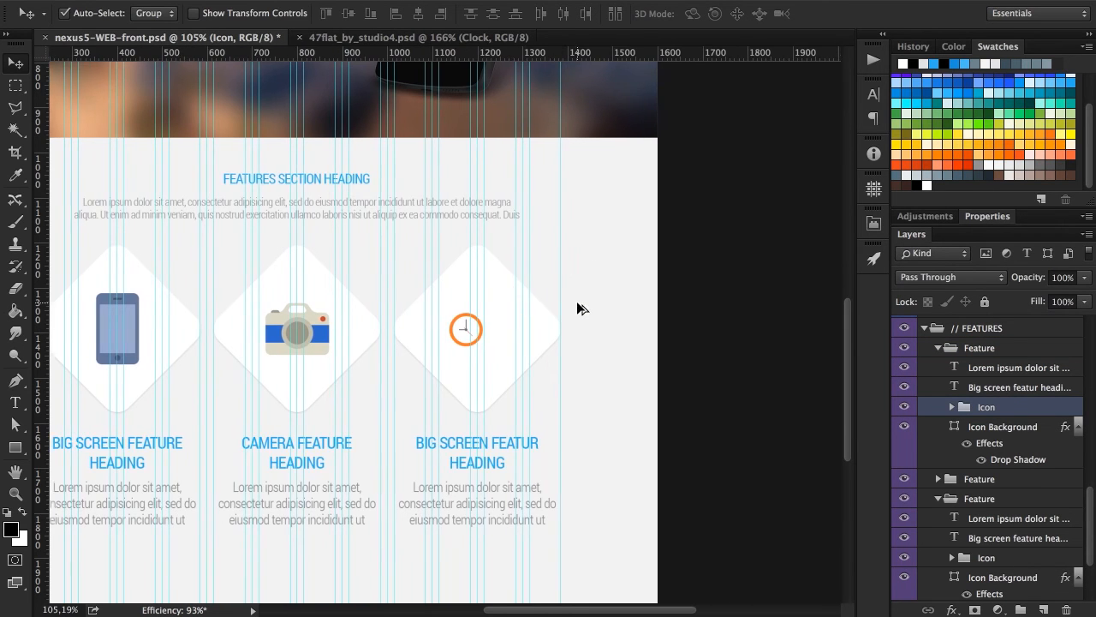
scroll(576, 302, "up", 5)
key("super+t")
left_click_drag(425, 373, 449, 400)
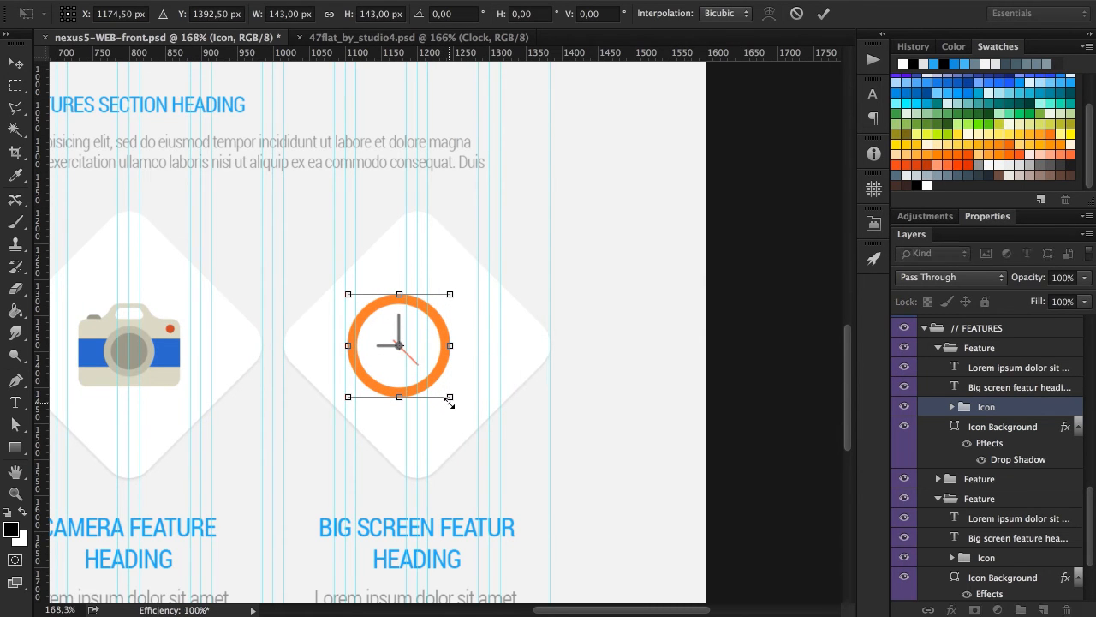
key("Return")
left_click(1004, 428, "shift")
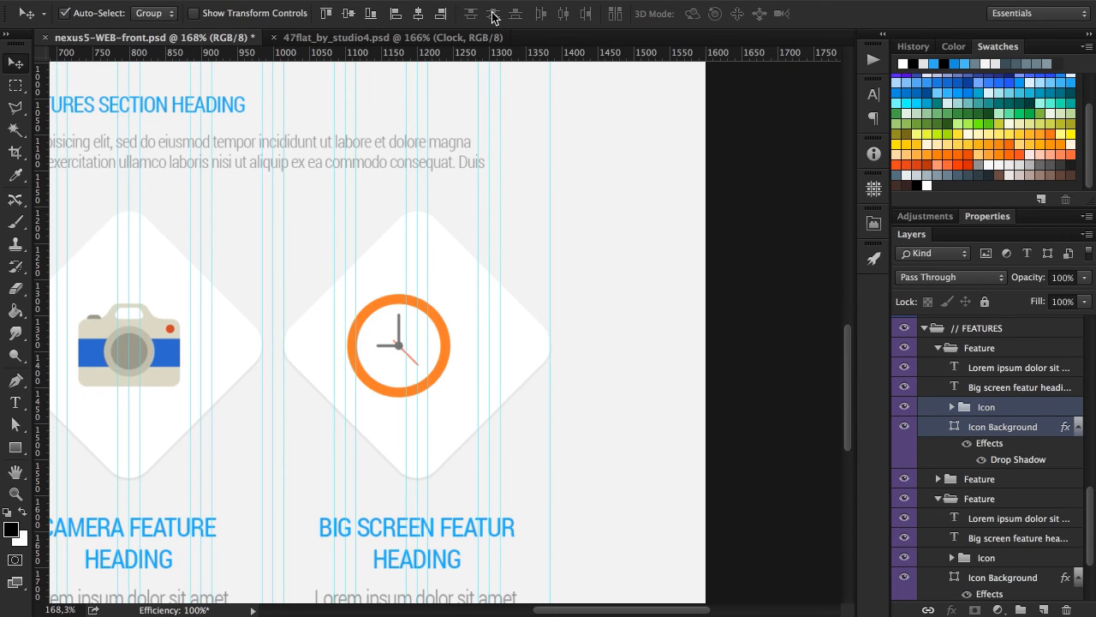
left_click(418, 13)
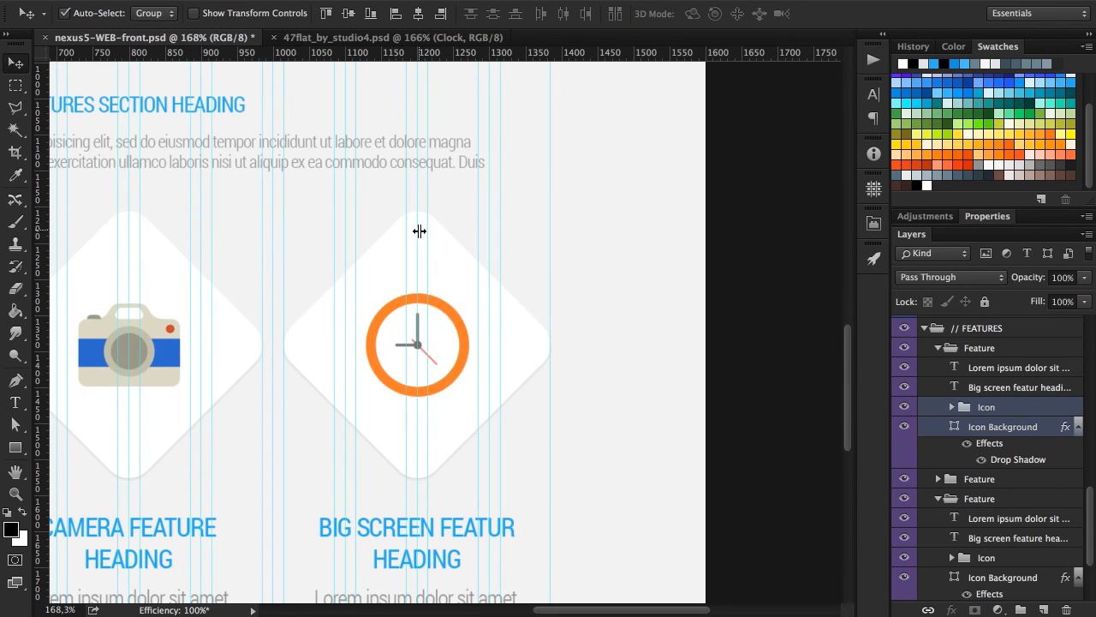
Scale the phone icon in the first column's diamond down slightly about its centre, keeping its proportions.
scroll(428, 223, "down", 5)
scroll(325, 218, "left", 2)
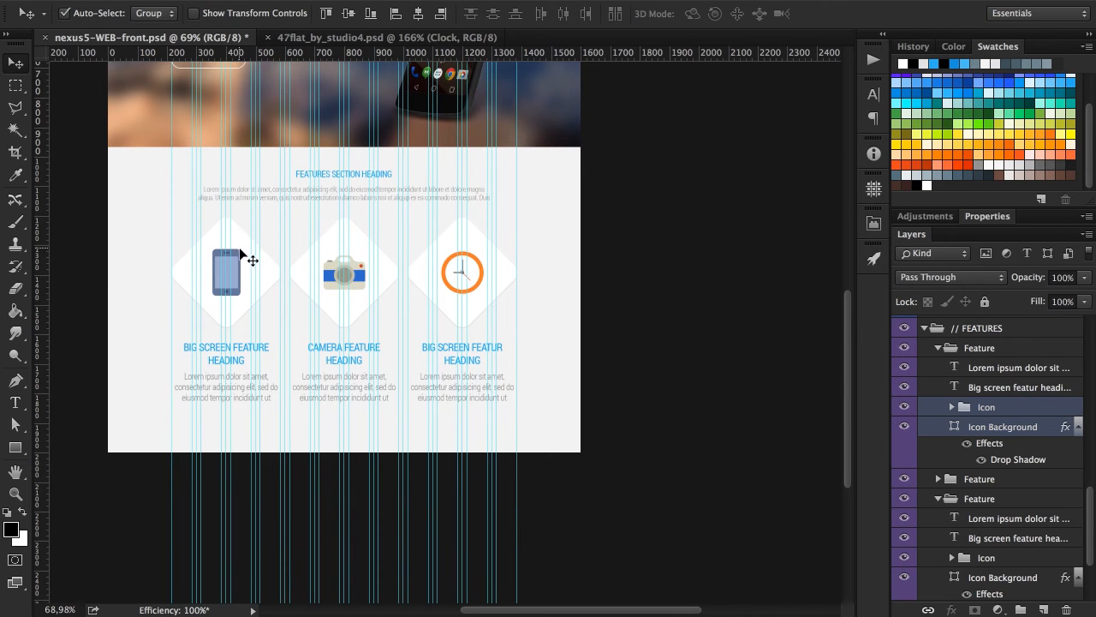
scroll(182, 257, "up", 4)
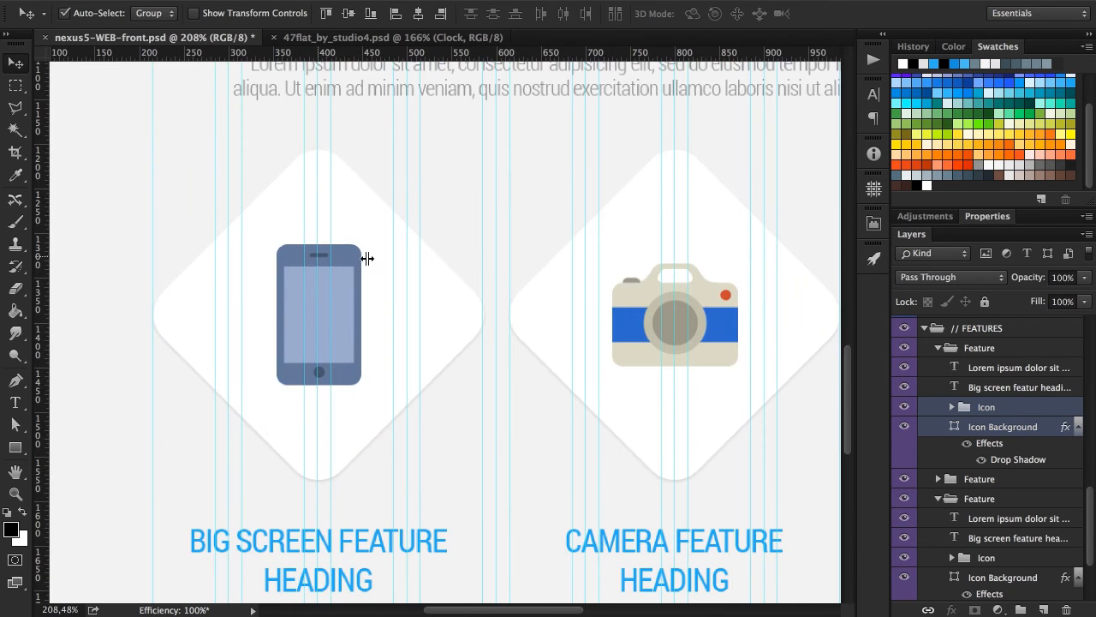
scroll(1051, 465, "down", 3)
left_click(1006, 461)
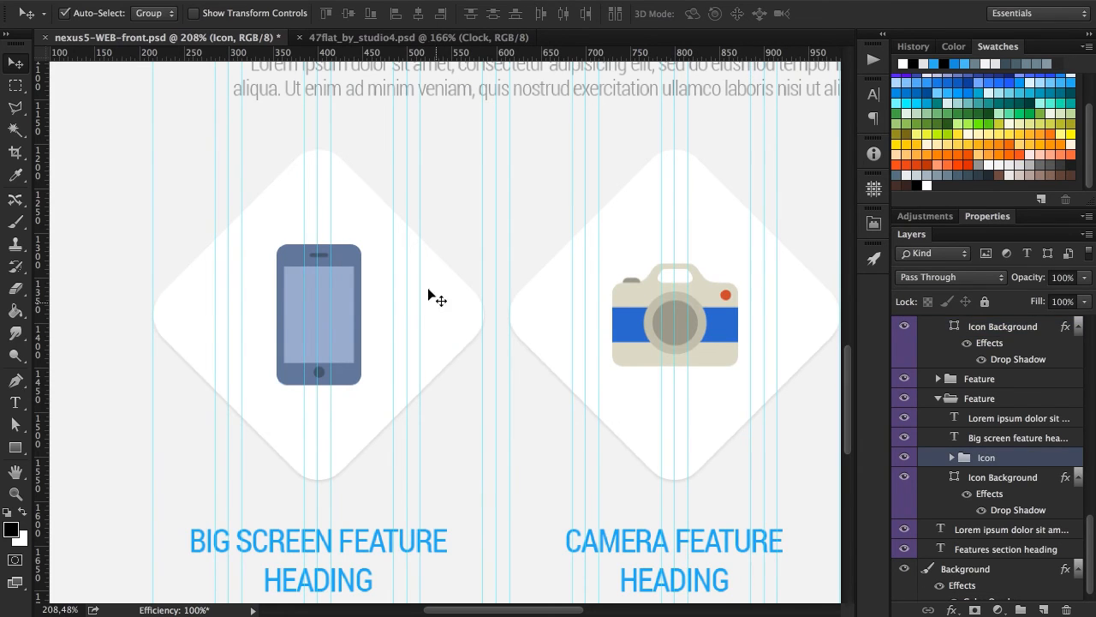
key("ctrl+t")
left_click_drag(362, 384, 359, 384)
key("Return")
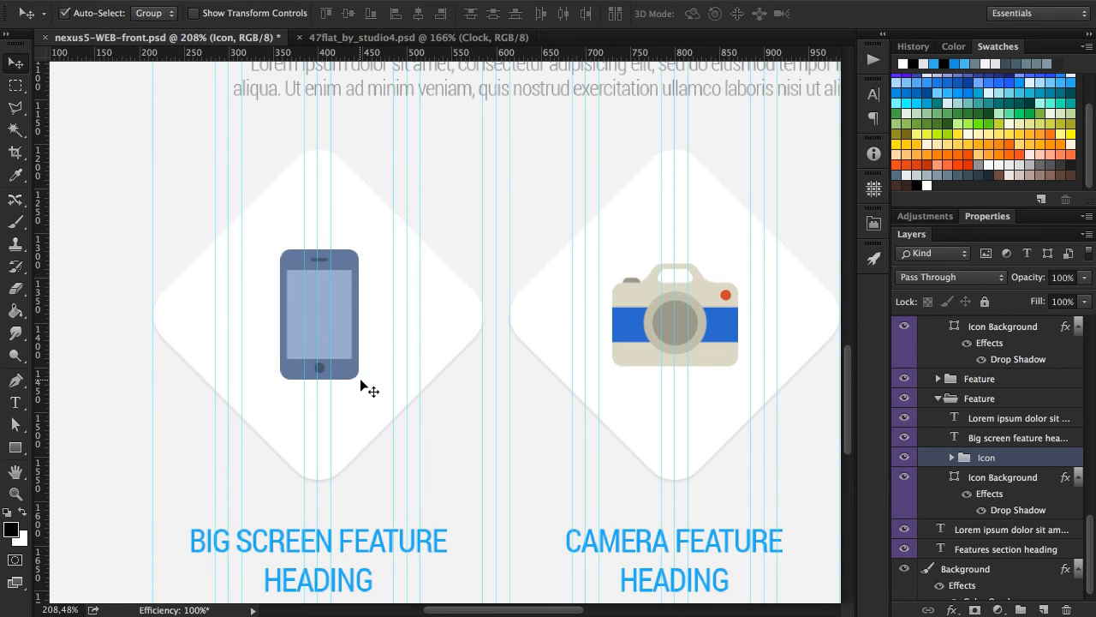
Replace the third column's heading with "BATTERY LIFE FEATURE HEADING".
scroll(392, 298, "down", 2)
scroll(392, 298, "down", 2)
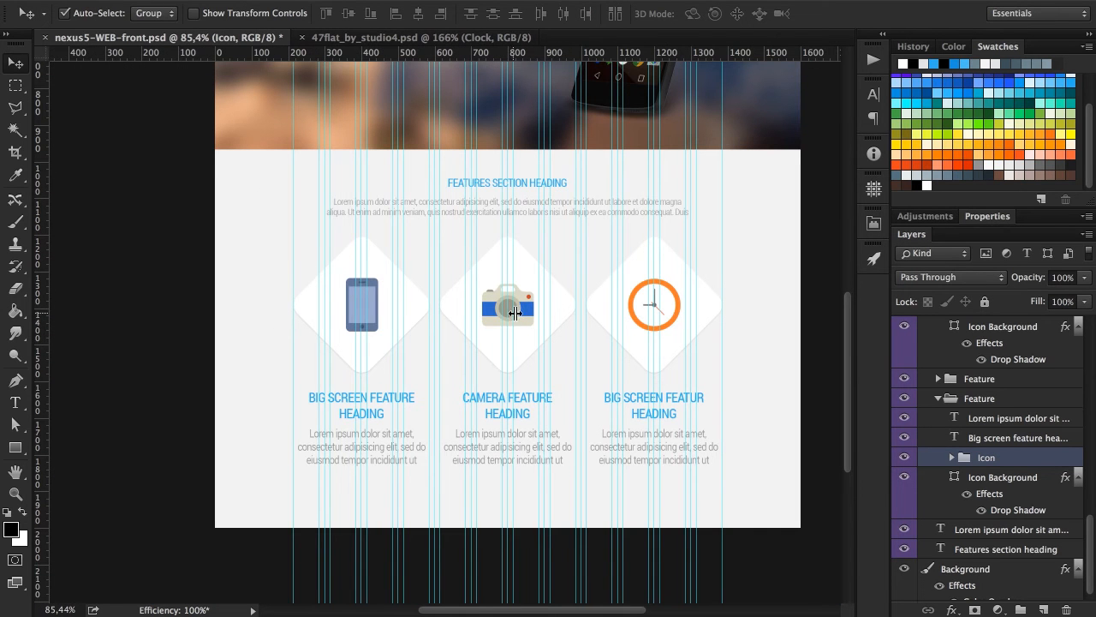
scroll(516, 315, "right", 2)
scroll(680, 377, "right", 7)
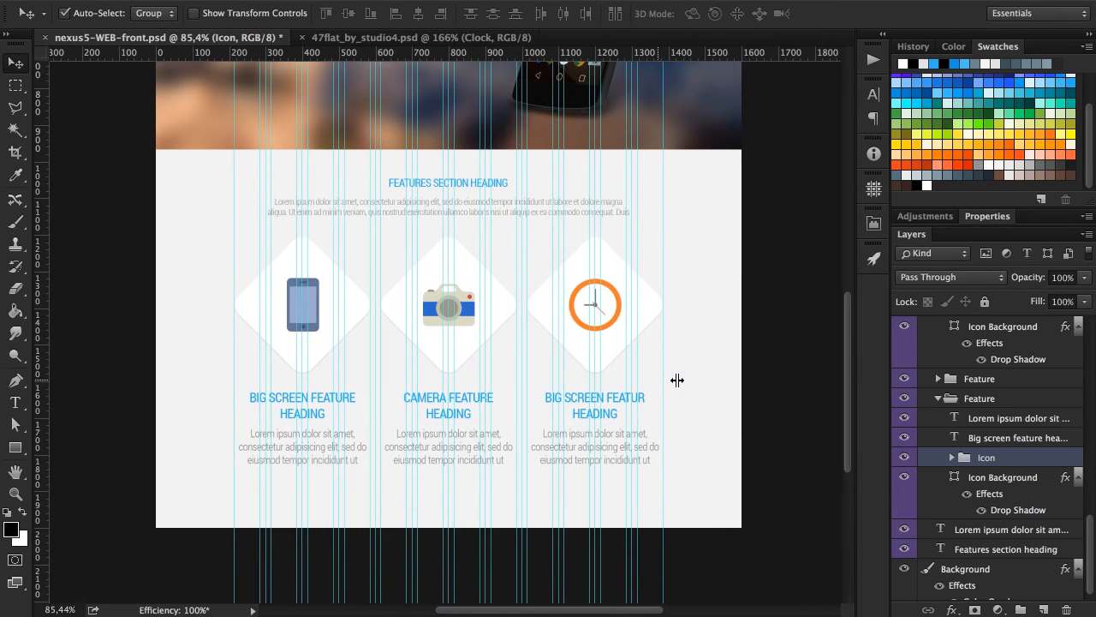
key("t")
left_click_drag(525, 397, 676, 436)
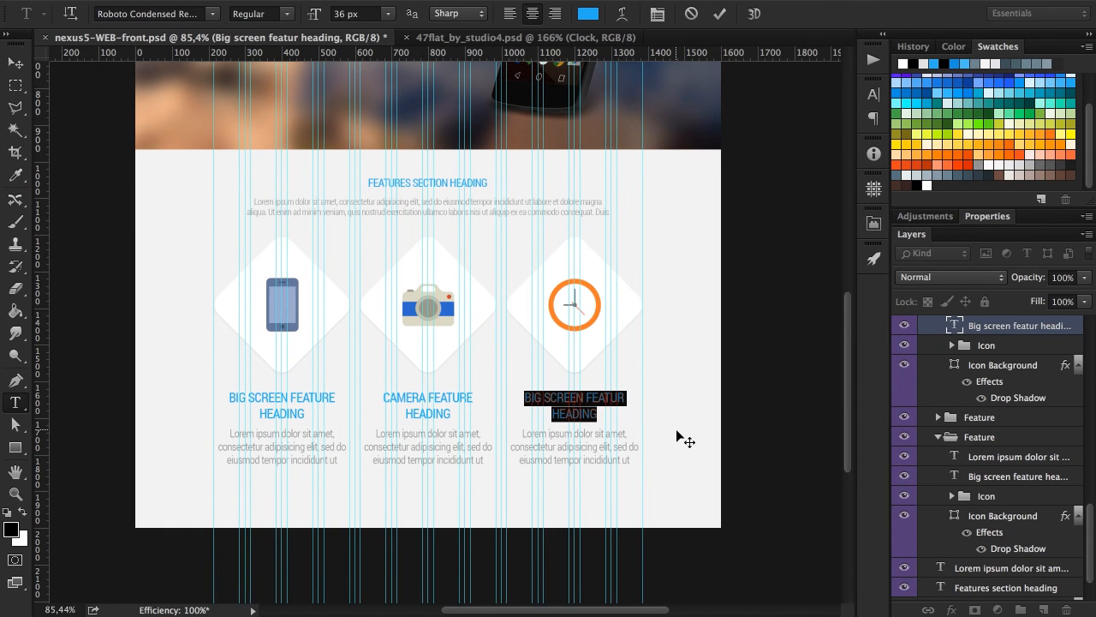
type("BATTERY LIF")
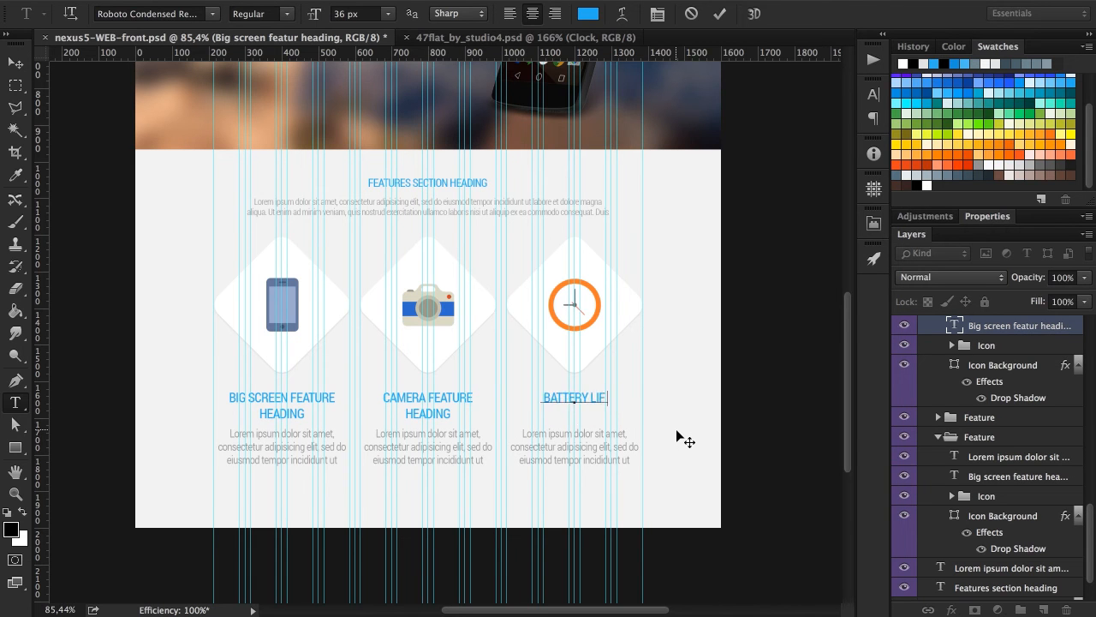
type("E FEAT")
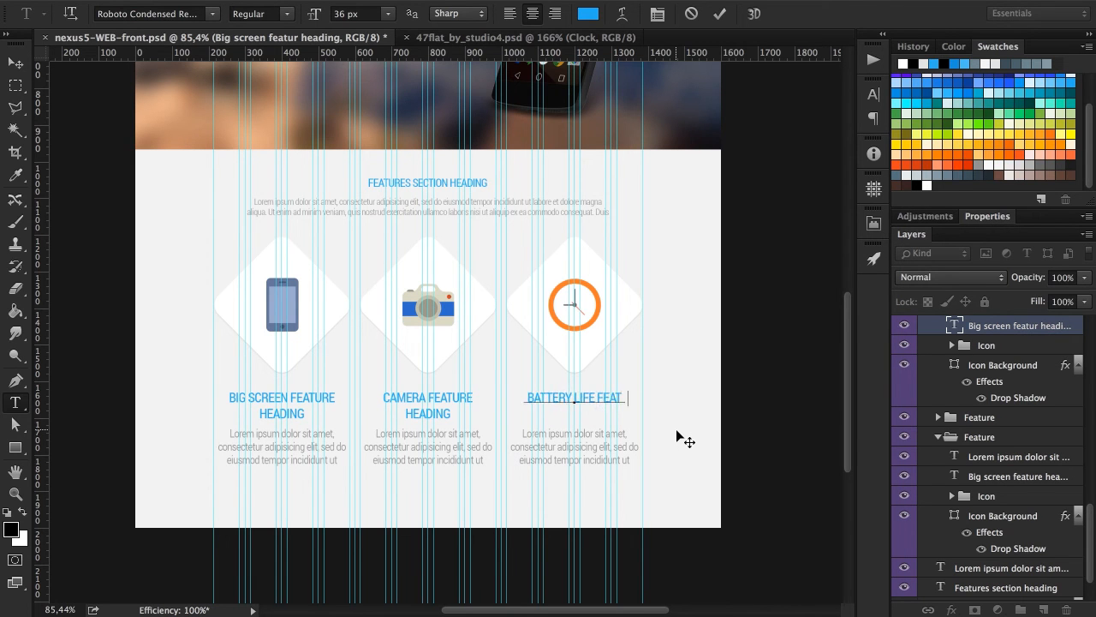
type("URE HEADING")
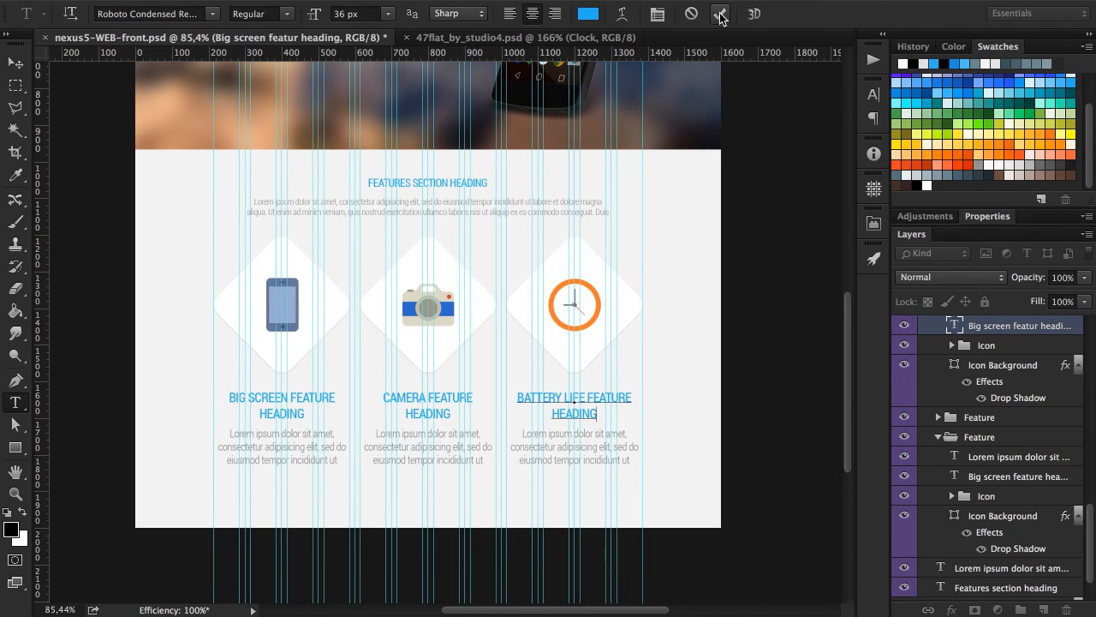
left_click(720, 14)
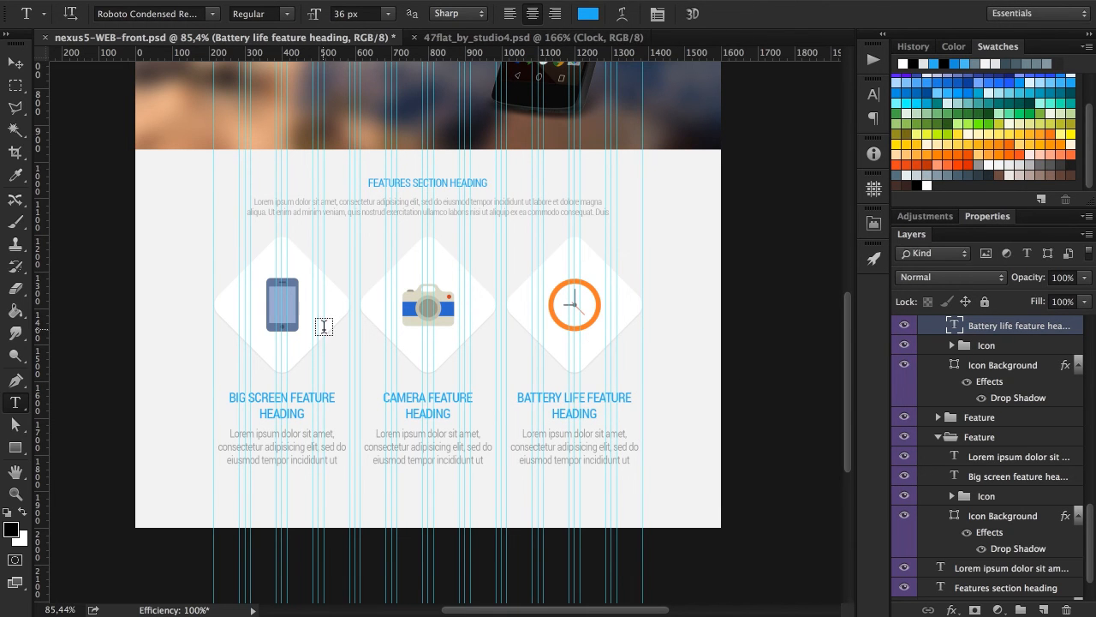
Hide the guides and look over the features section without them.
key("ctrl+semicolon")
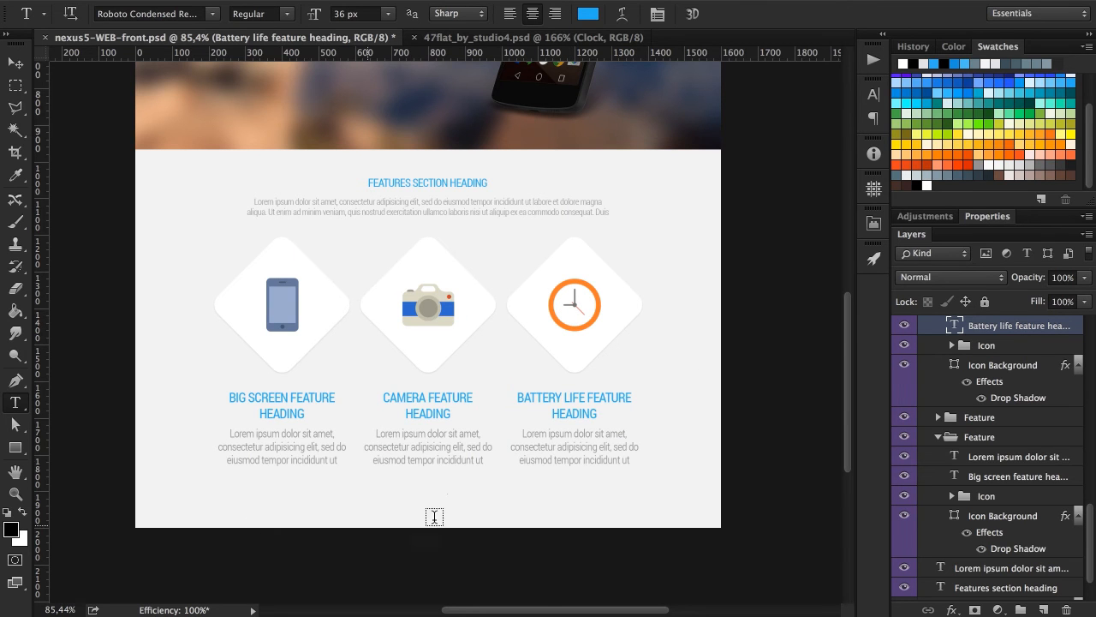
scroll(1053, 376, "up", 3)
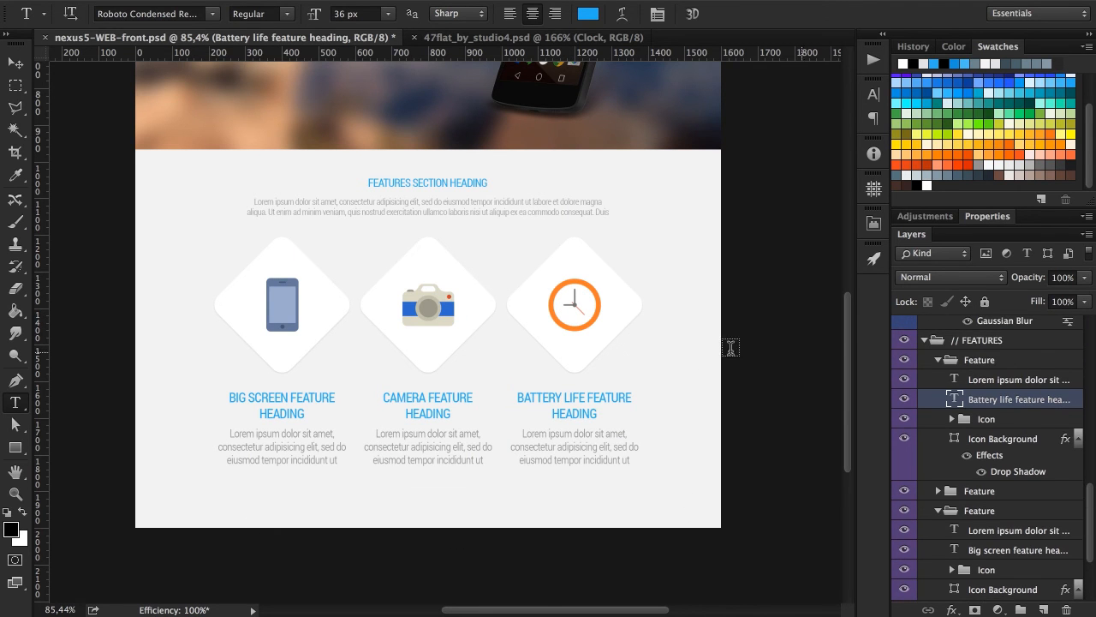
scroll(217, 242, "up", 5)
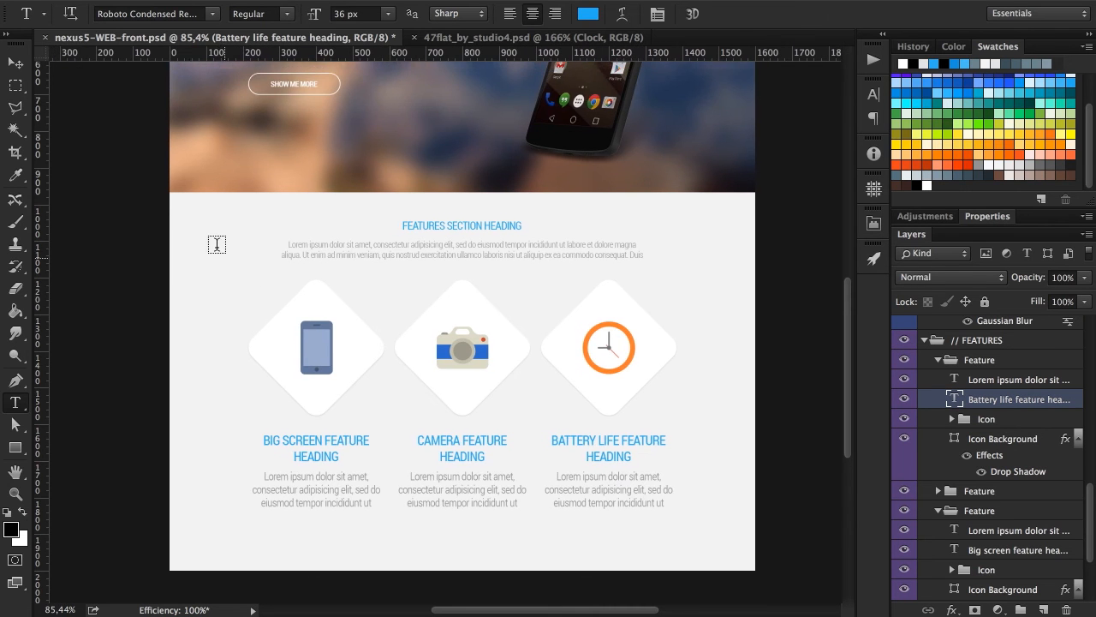
scroll(216, 245, "up", 1)
Set the Move tool's auto-select to Layer and select the "Show me more" text layer in the hero section.
key("v")
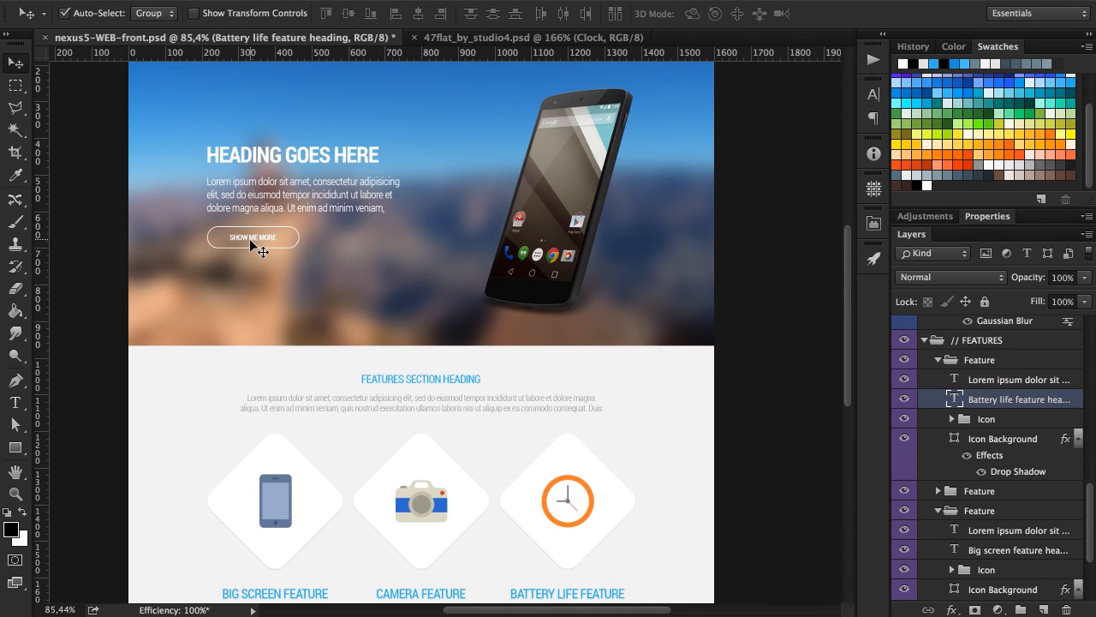
left_click(251, 241)
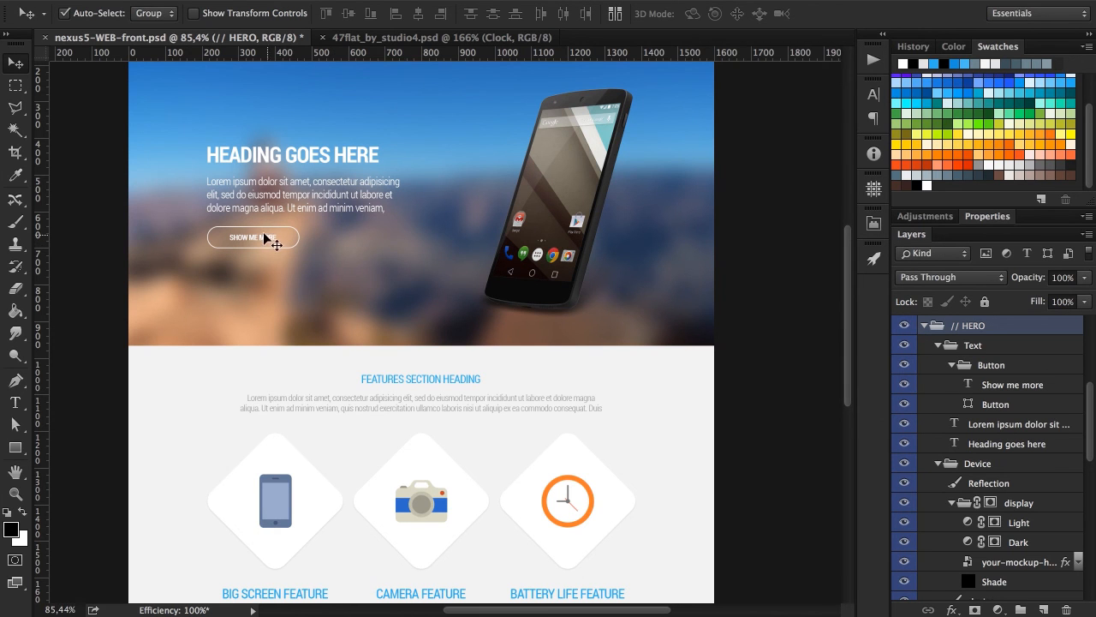
left_click(154, 13)
left_click(137, 25)
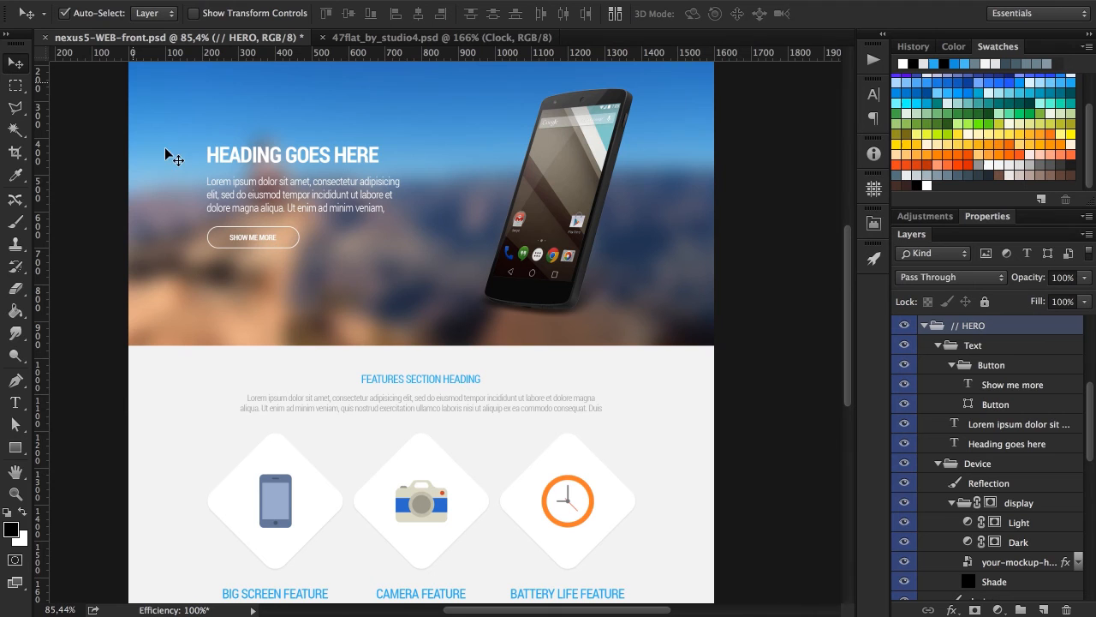
left_click(241, 241)
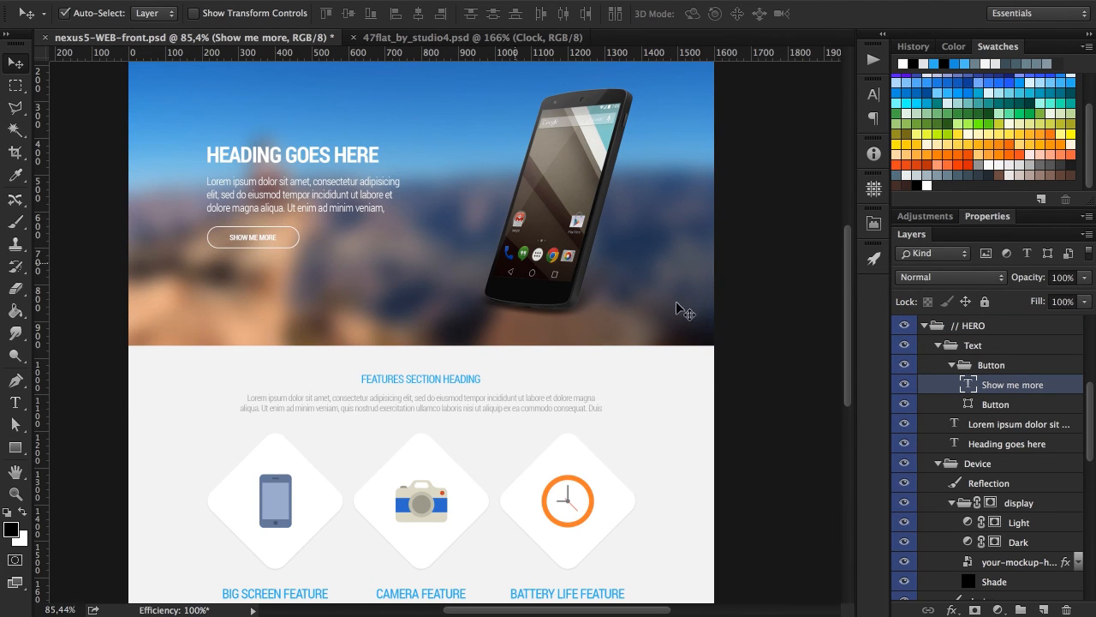
Turn auto-select off and duplicate the hero's Button group to below the camera column's description.
left_click(1018, 370)
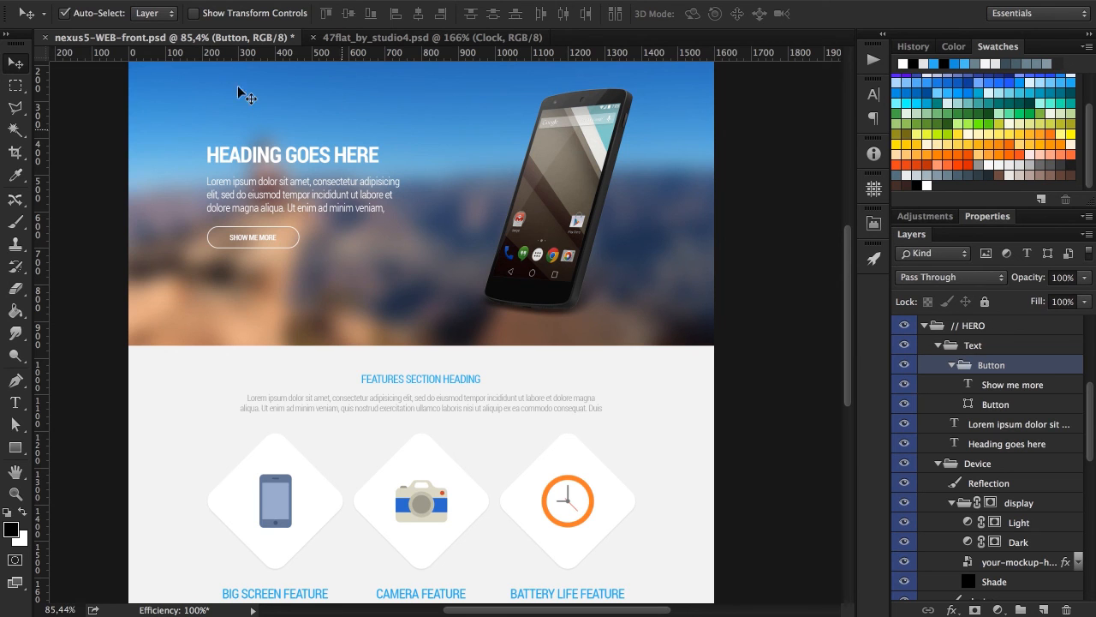
left_click(90, 15)
left_click_drag(259, 240, 424, 514)
scroll(193, 453, "down", 3)
Rename the duplicated button group as "Button".
double_click(1025, 368)
double_click(1024, 366)
key("BackSpace")
key("BackSpace")
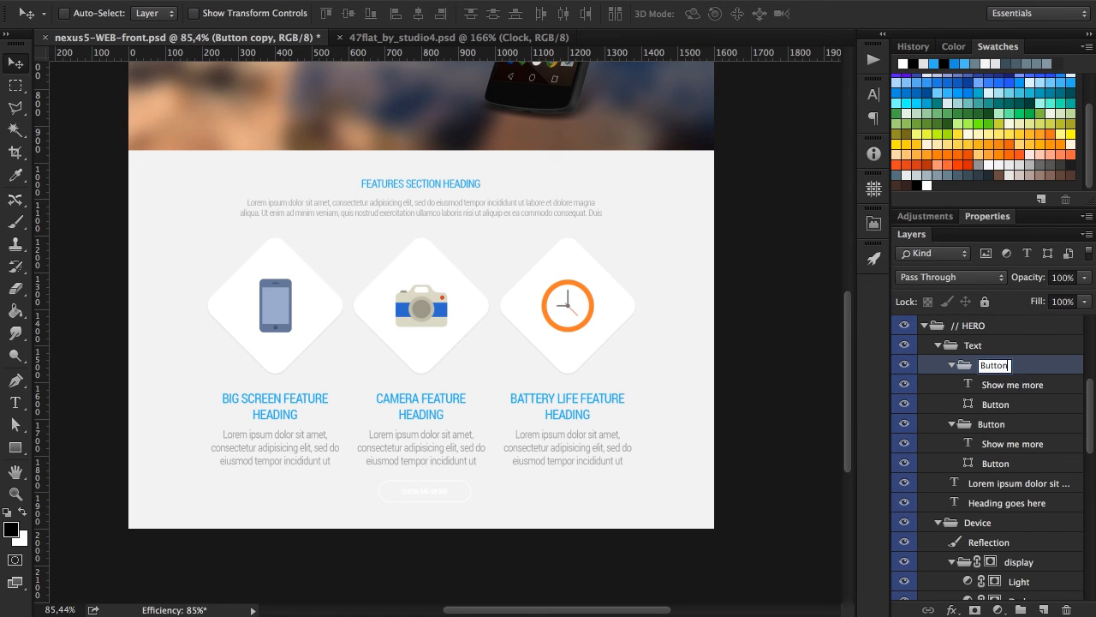
key("Return")
Move the copied Button group to the top of the // FEATURES group, collapse // HERO and give the button the section's violet colour label.
scroll(1025, 369, "up", 3)
left_click_drag(1027, 432, 1010, 473)
left_click(925, 446)
right_click(1013, 433)
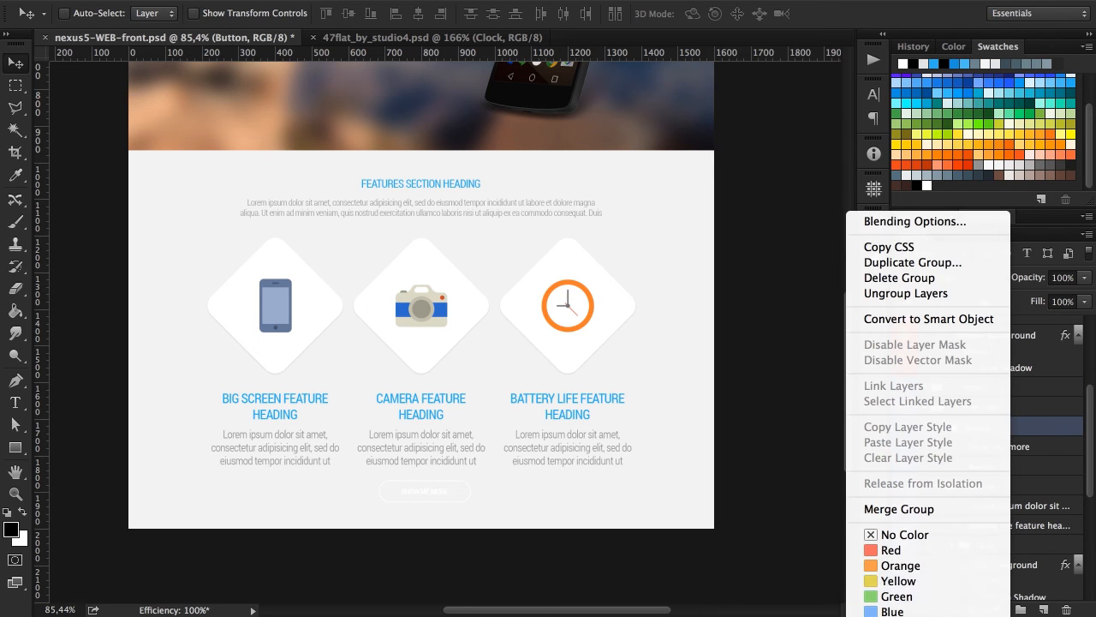
left_click(921, 611)
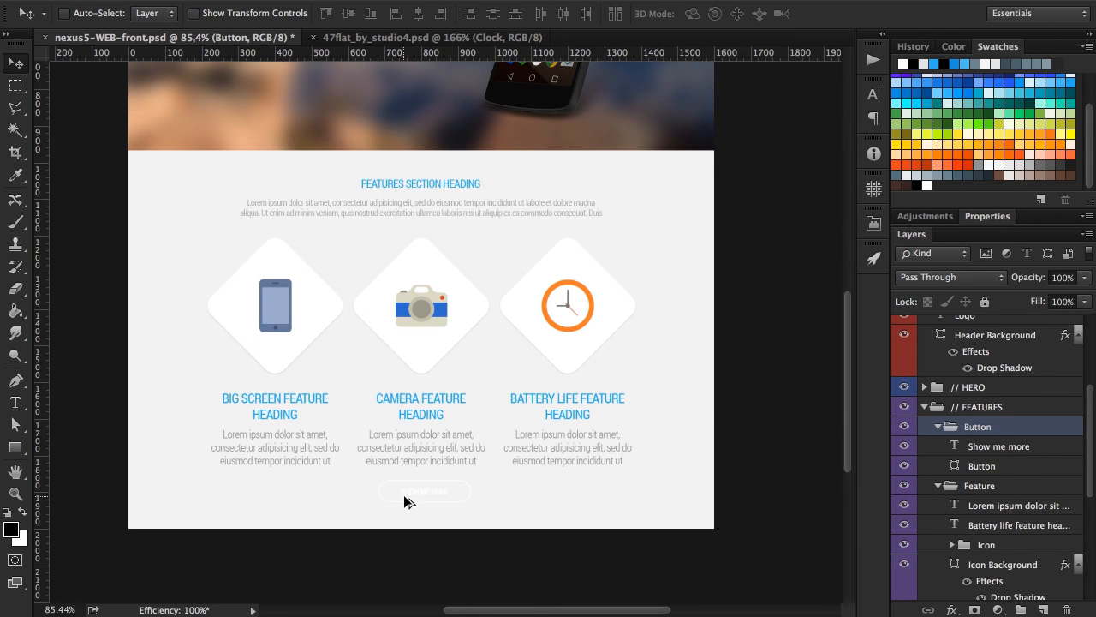
Turn auto-select on and change the copied button's "SHOW ME MORE" text colour to the headings' blue.
scroll(408, 493, "up", 6)
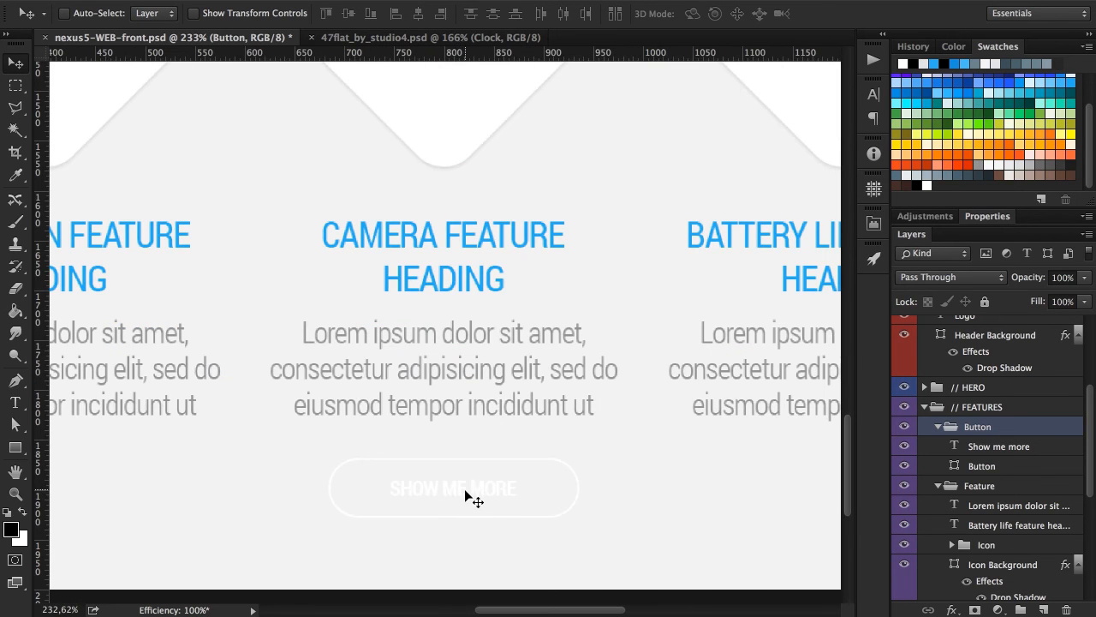
left_click(80, 15)
left_click(481, 495)
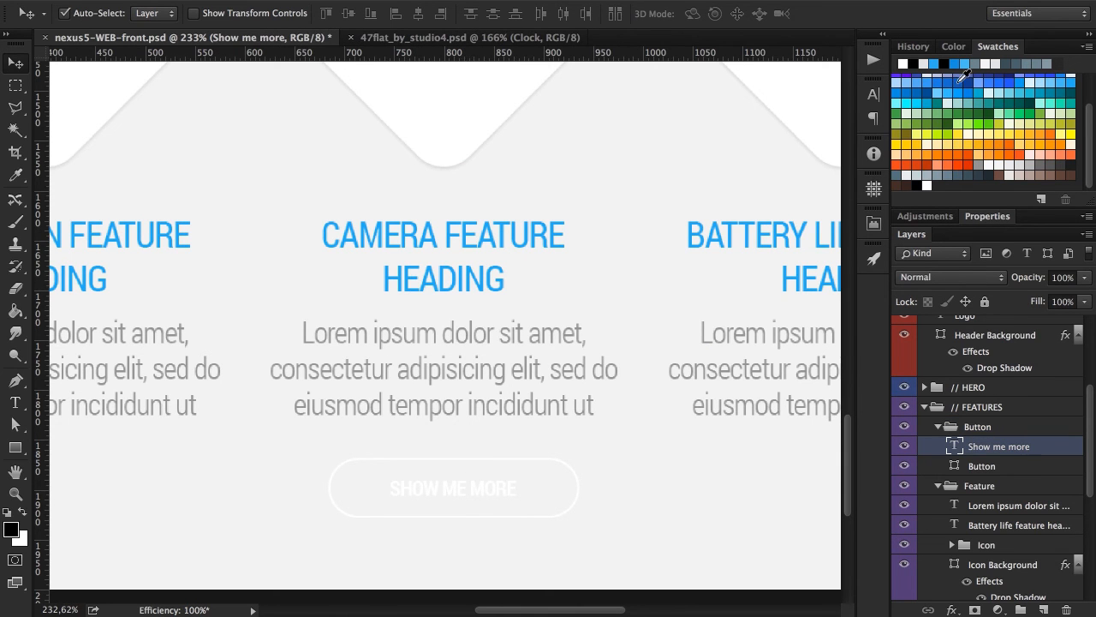
left_click(876, 92)
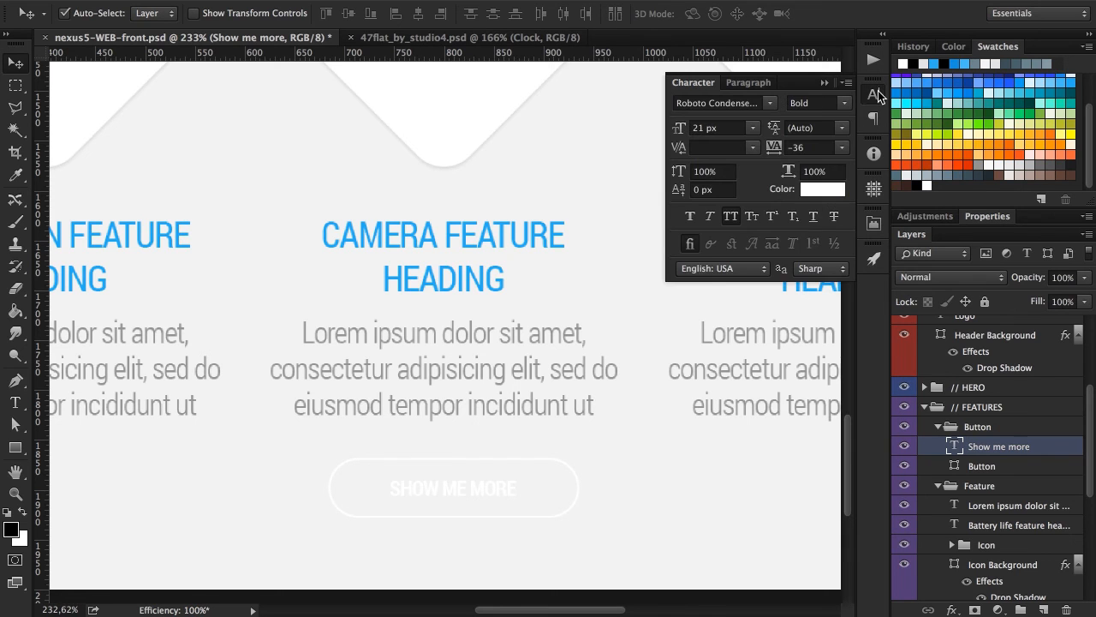
left_click(827, 188)
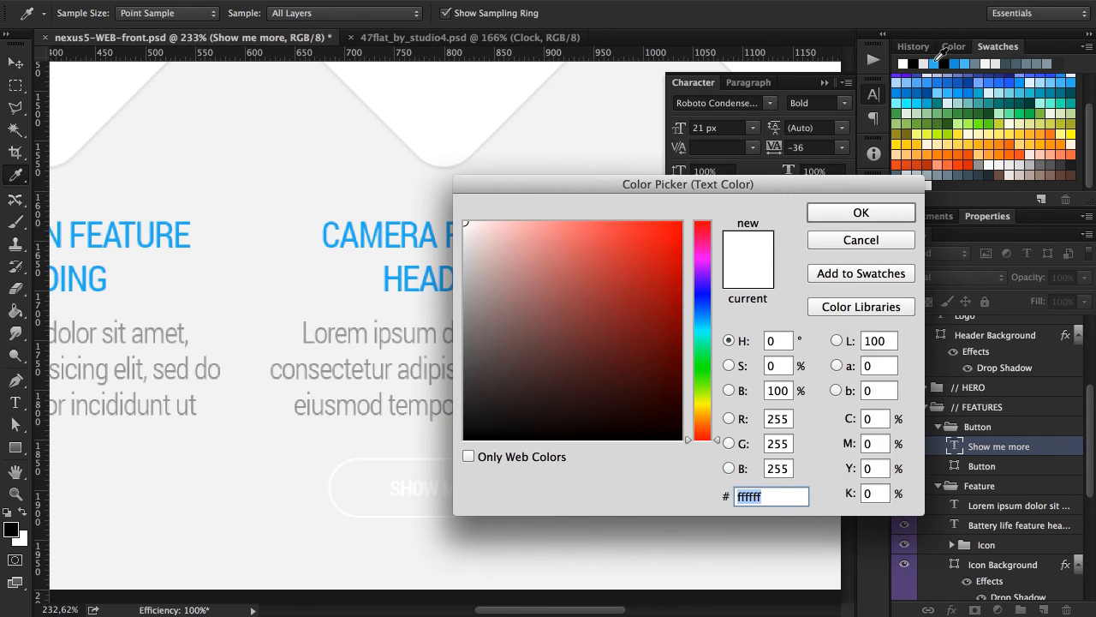
left_click(954, 64)
left_click(858, 214)
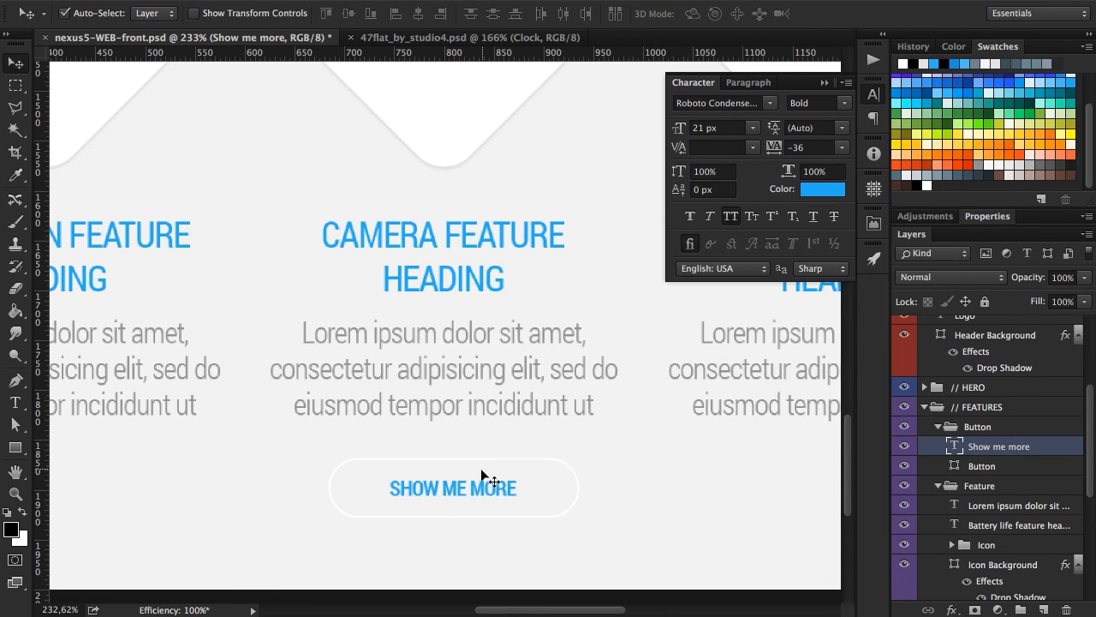
Change the stroke of the copied button's rounded outline to the same blue from the recently used colours.
left_click(437, 460)
key("a")
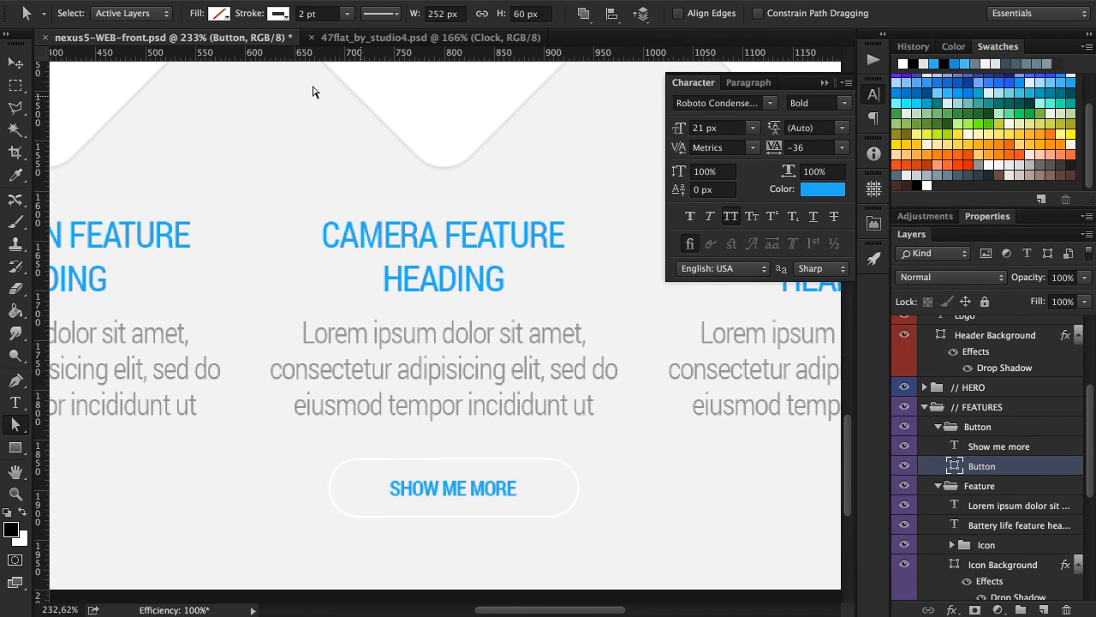
left_click(279, 14)
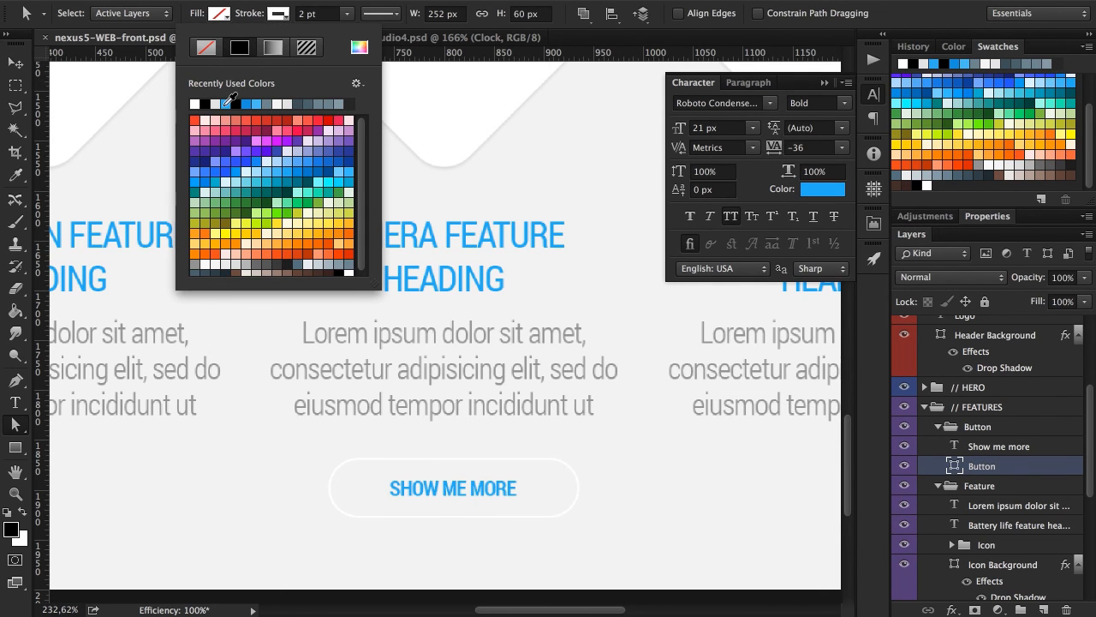
left_click(227, 103)
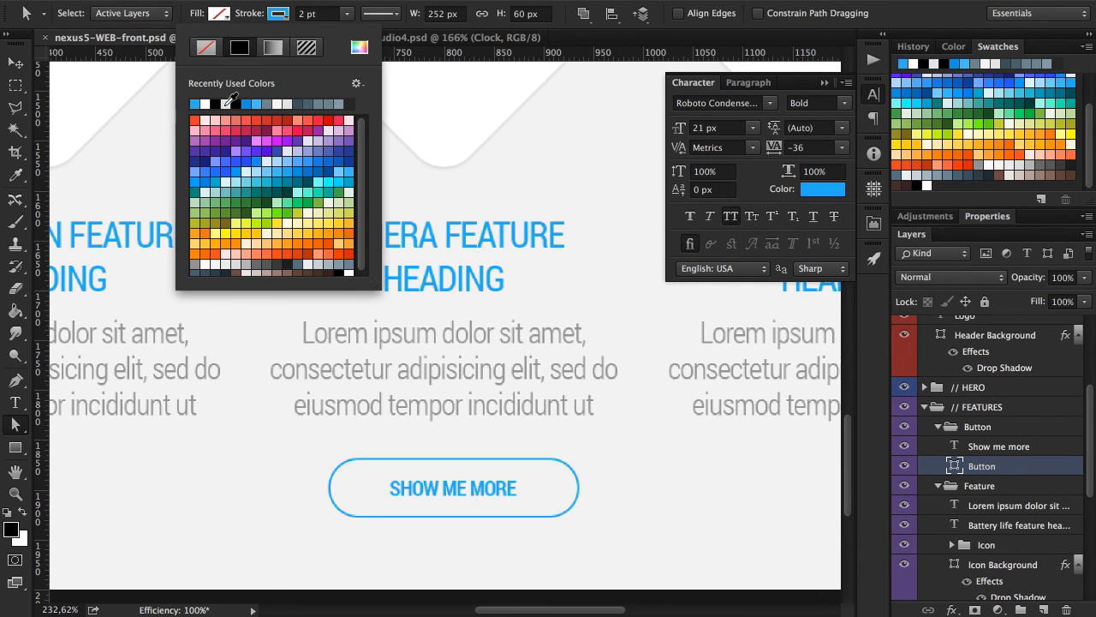
Center the copied Button group horizontally on the page by aligning it with the Background layer.
left_click(559, 20)
key("v")
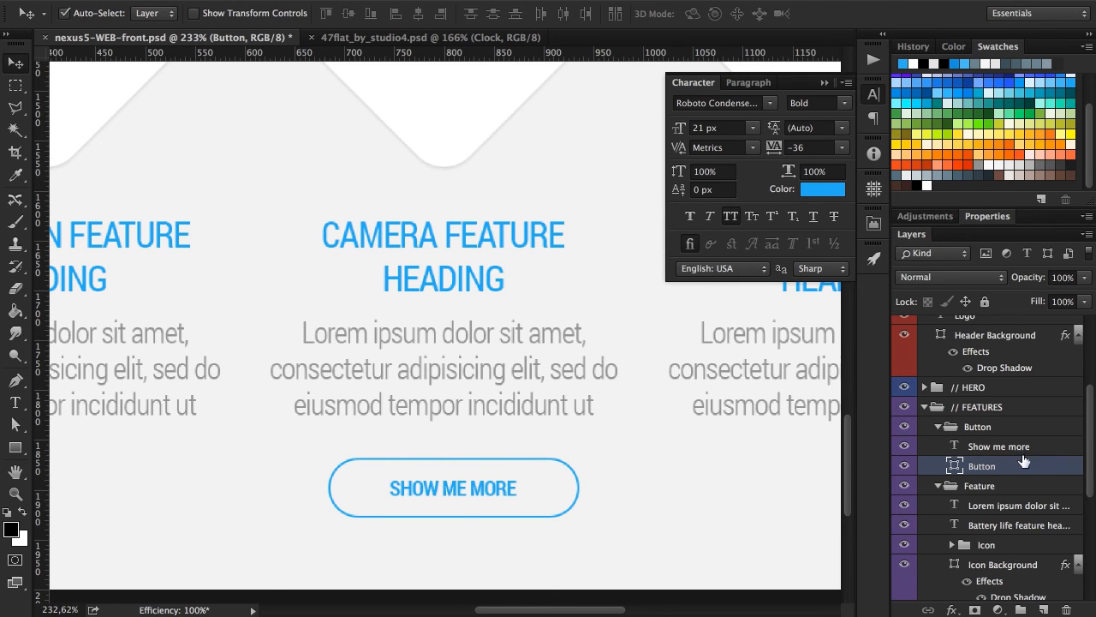
left_click(1007, 429)
scroll(1017, 462, "down", 3)
scroll(1018, 467, "down", 9)
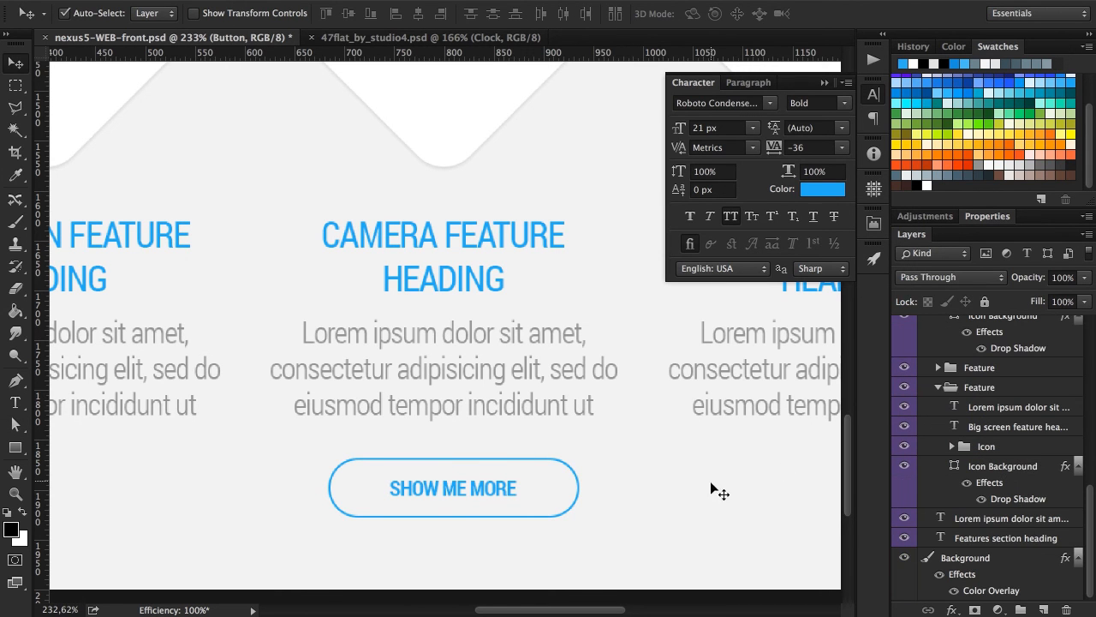
left_click(699, 500, "shift")
scroll(1028, 496, "down", 2)
scroll(1027, 505, "up", 10)
scroll(1028, 489, "down", 10)
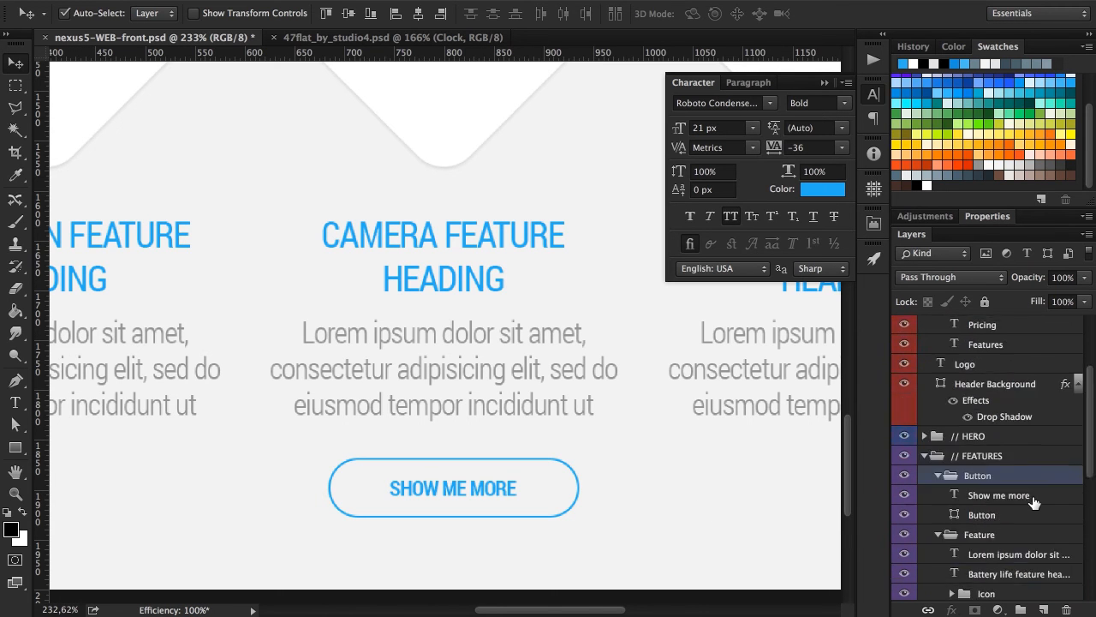
left_click(418, 13)
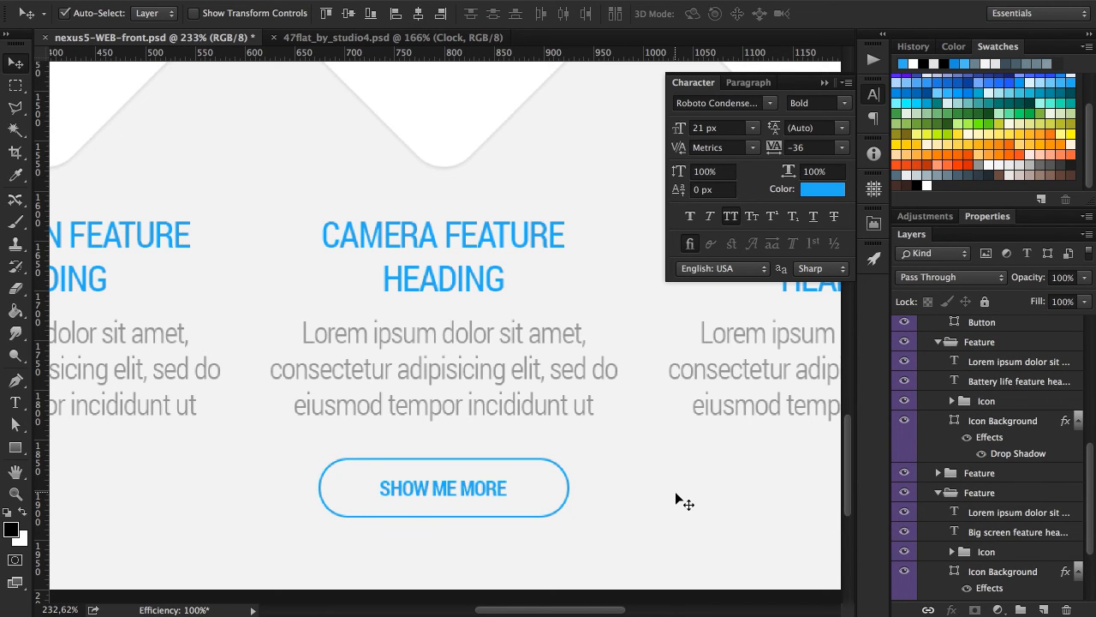
Select only the Button group in // FEATURES and show the layout guides.
scroll(991, 417, "up", 3)
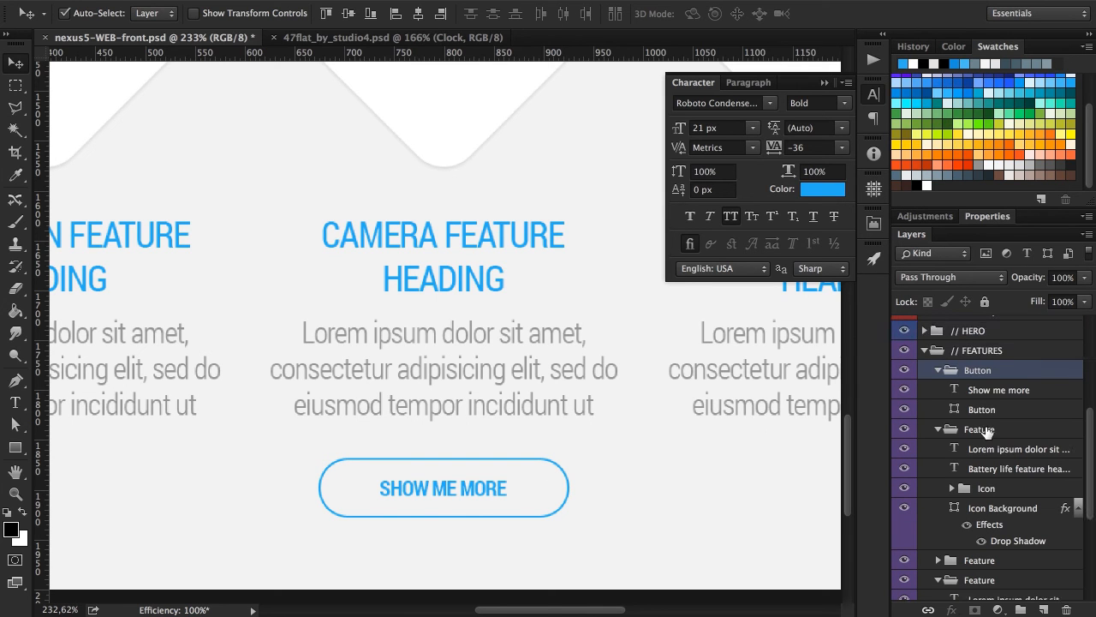
left_click(985, 429)
left_click(998, 373)
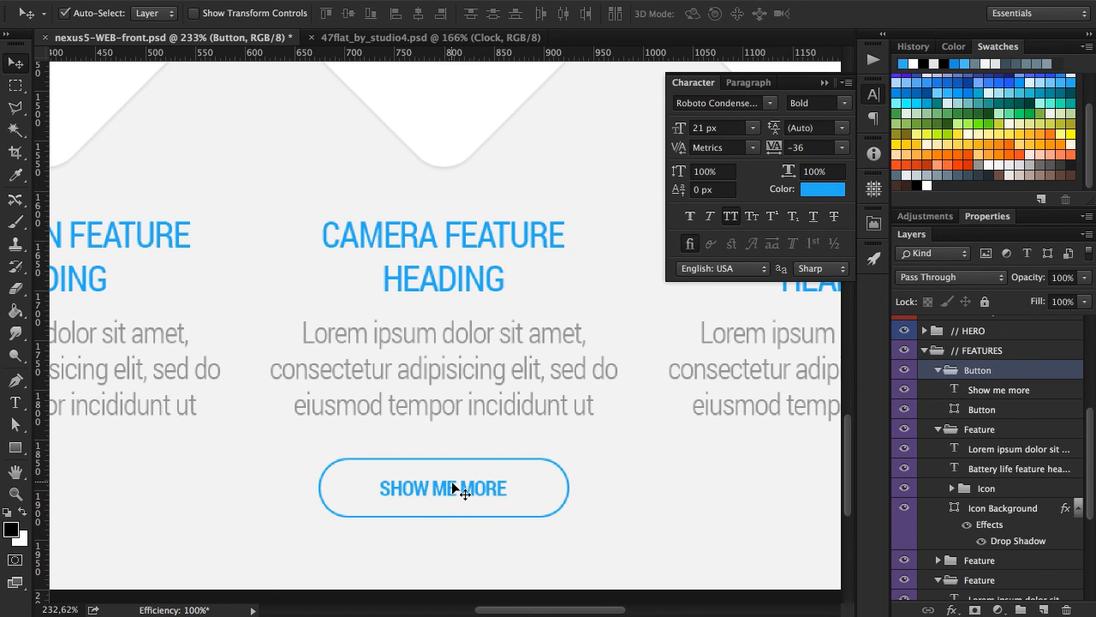
key("super+semicolon")
left_click(473, 487)
left_click_drag(474, 483, 476, 460)
key("super+z")
Turn auto-select off and reposition the whole Button group vertically, leaving a clear gap beneath the camera feature's description.
left_click(112, 17)
left_click(1002, 372)
left_click_drag(501, 497, 500, 460)
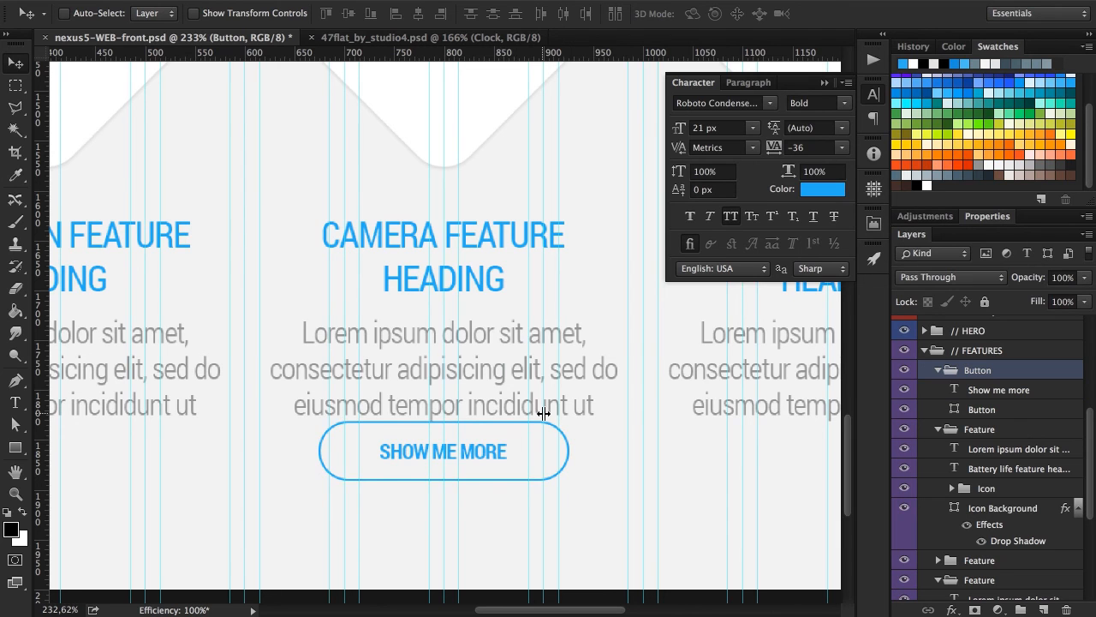
key("Down")
key("Down")
key("Down")
key("Down")
key("Down")
key("Down")
key("Down")
key("Down")
key("Down")
key("Down")
key("Down")
key("Down")
key("Down")
key("Down")
key("Down")
key("Down")
key("Down")
key("Down")
key("Down")
key("Down")
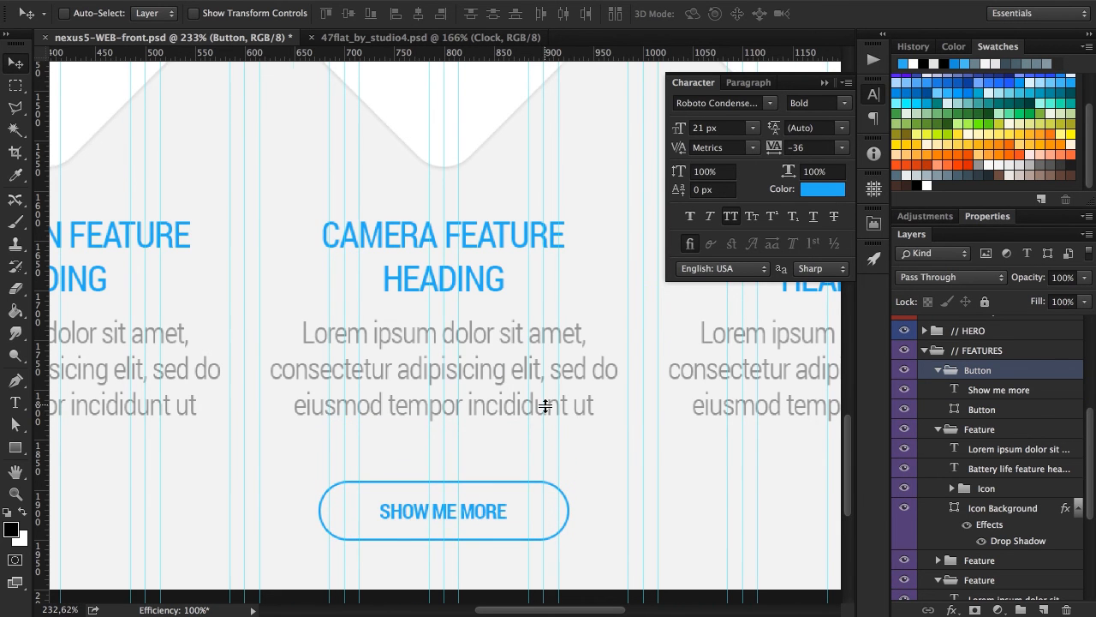
Collapse the floating Character panel and save the document with the whole features section in view.
scroll(546, 406, "down", 3)
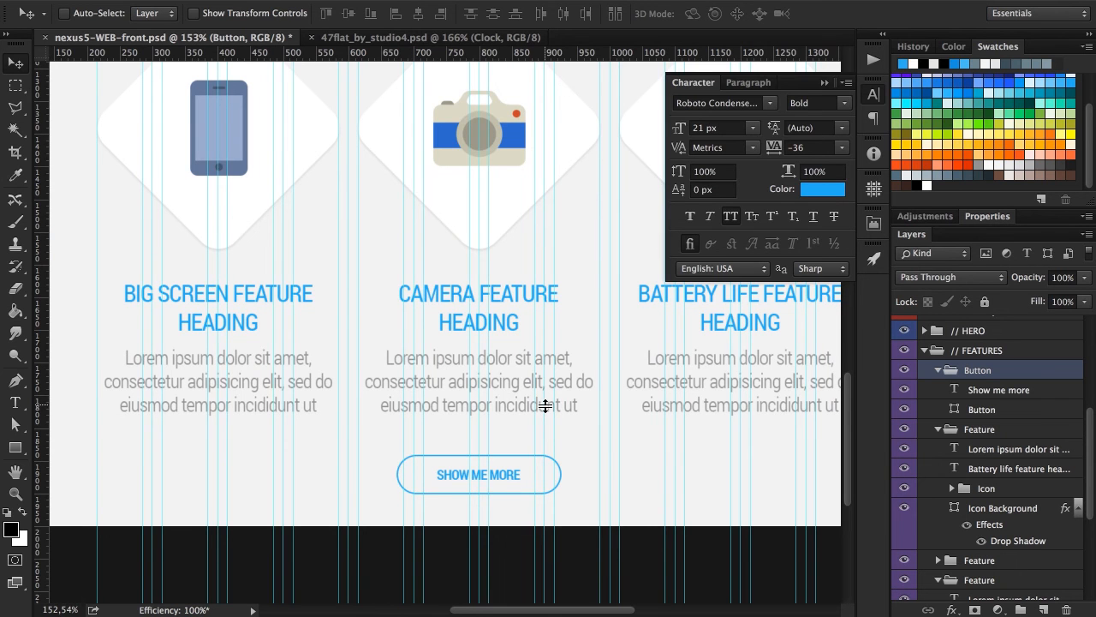
left_click(873, 94)
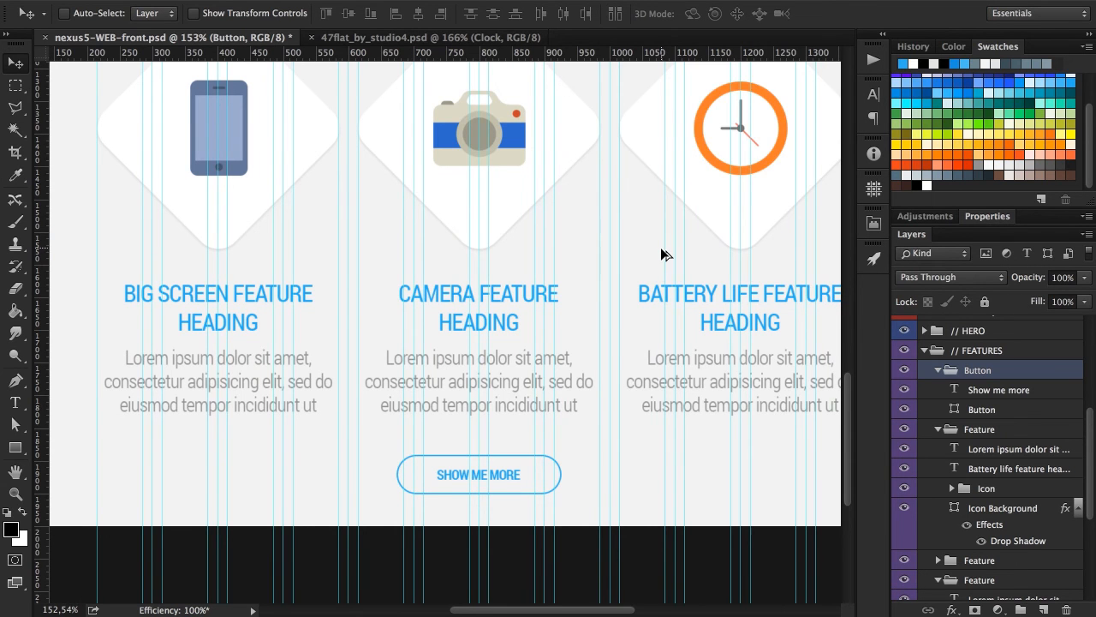
scroll(664, 255, "down", 3)
scroll(663, 248, "up", 2)
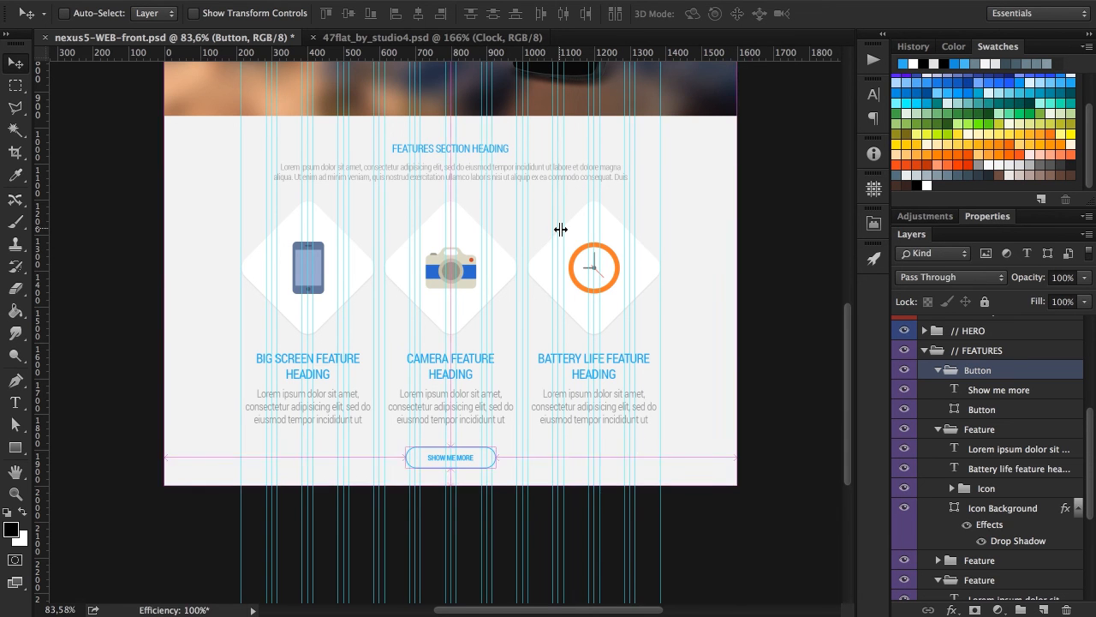
key("ctrl+s")
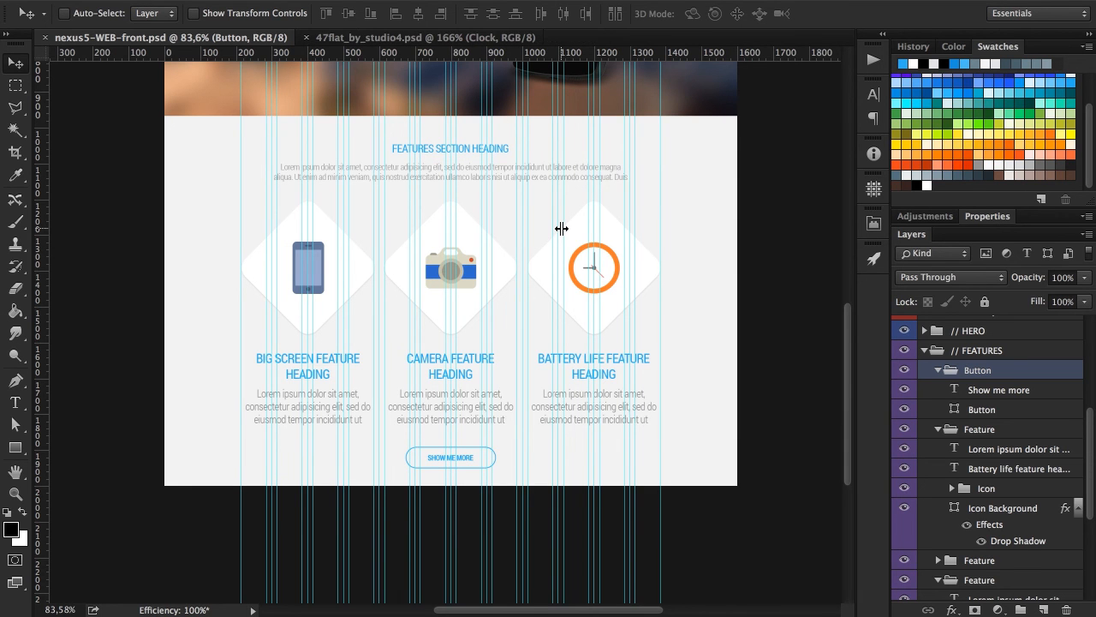